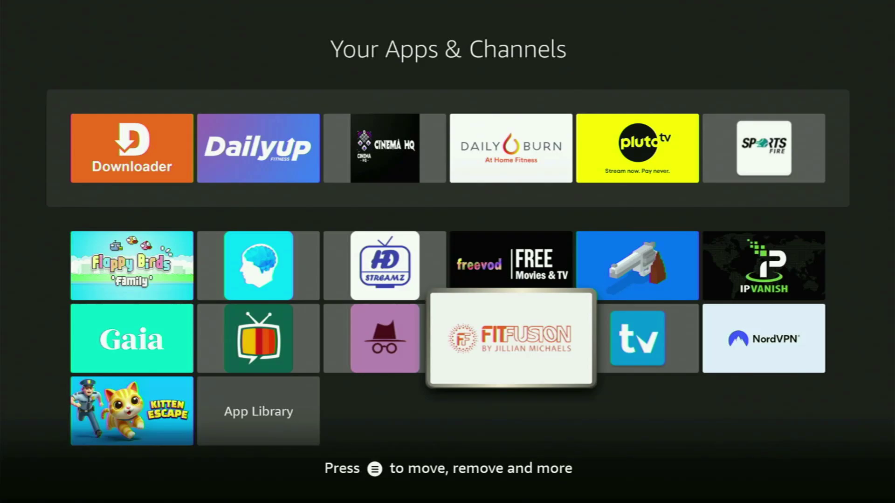
# Look over the installed apps, refocus Downloader, then return to the Home screen
pyautogui.press('Right')
pyautogui.press('Right')
pyautogui.press('Down')
pyautogui.press('Up')
pyautogui.press('Left')
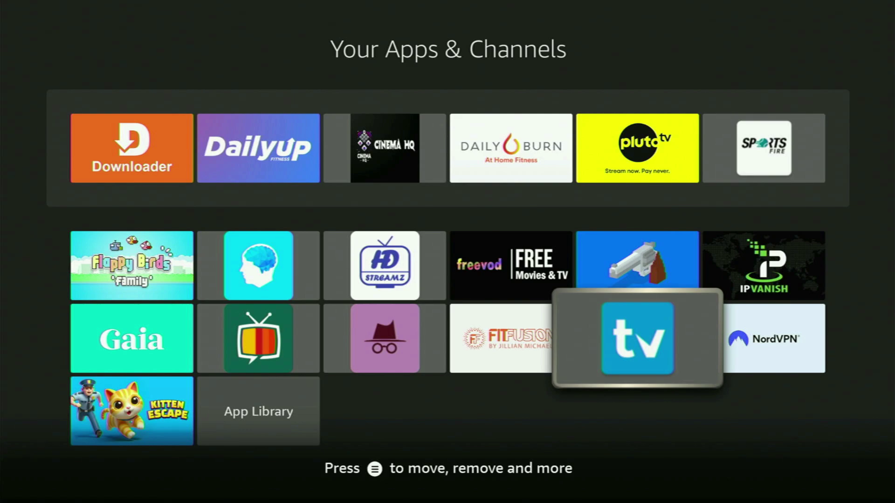
pyautogui.press('Up')
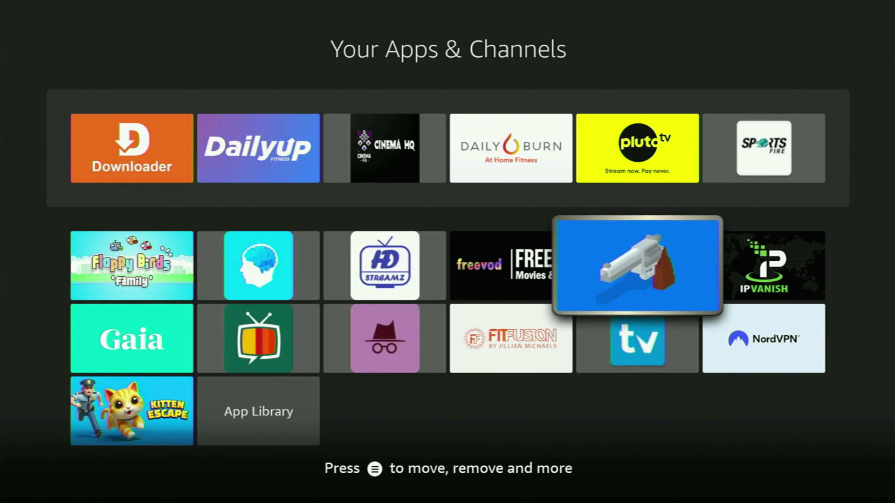
pyautogui.press('Left')
pyautogui.press('Left')
pyautogui.press('Left')
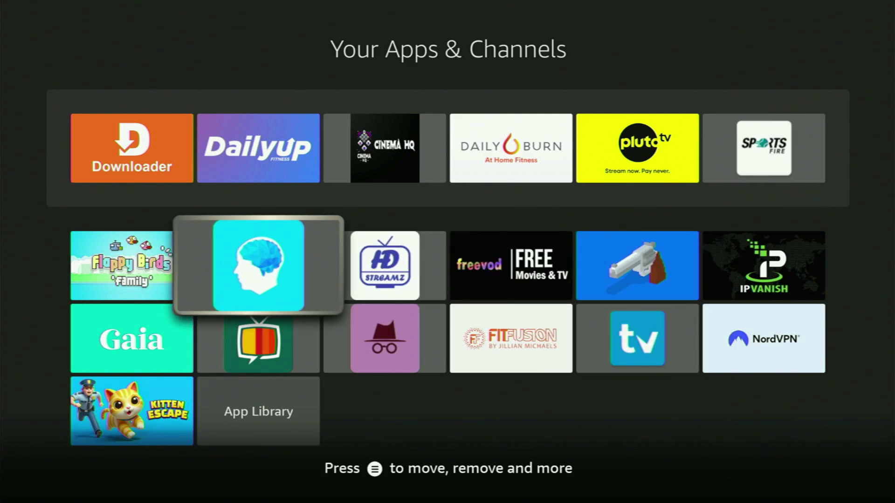
pyautogui.press('Down')
pyautogui.press('Right')
pyautogui.press('Right')
pyautogui.press('Home')
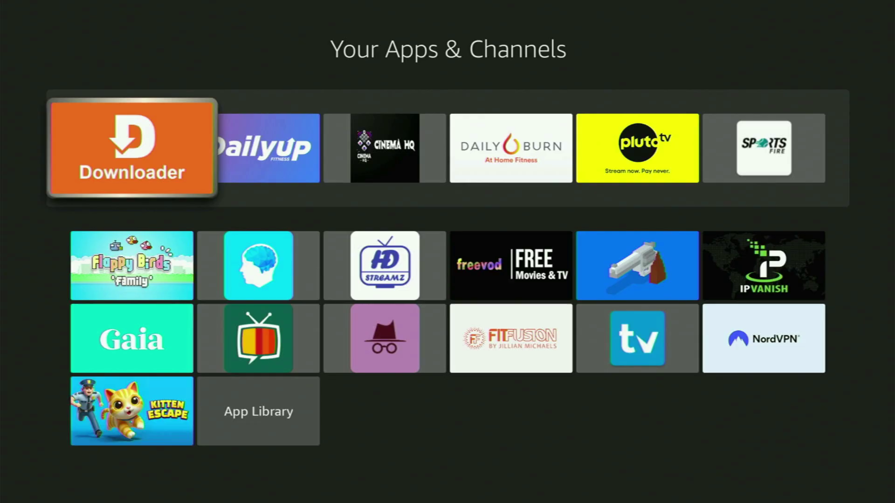
pyautogui.press('Escape')
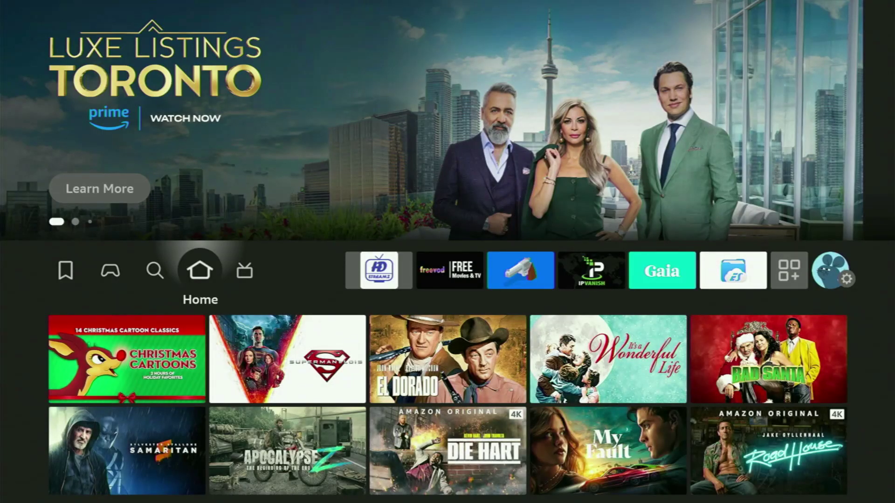
# On the Find page, search 'Do', open the 'downloader' results, and browse the listed apps
pyautogui.press('Left')
pyautogui.press('Down')
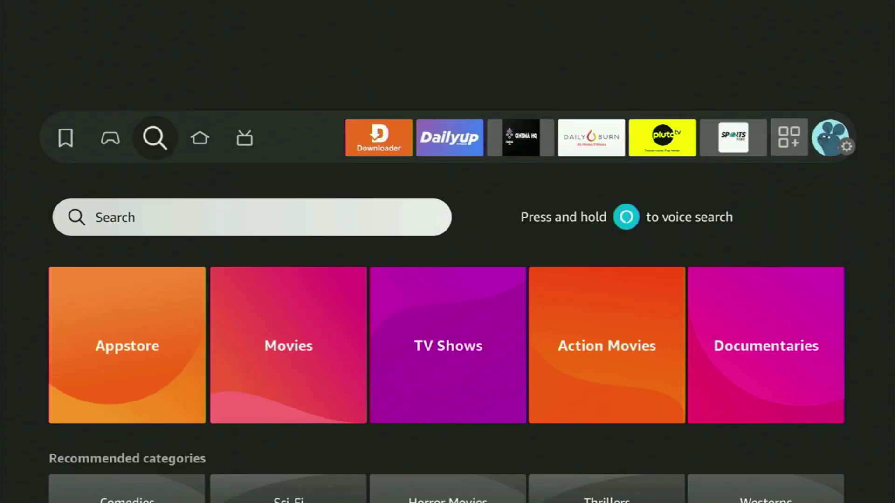
pyautogui.press('Return')
pyautogui.press('Right')
pyautogui.press('Right')
pyautogui.press('Right')
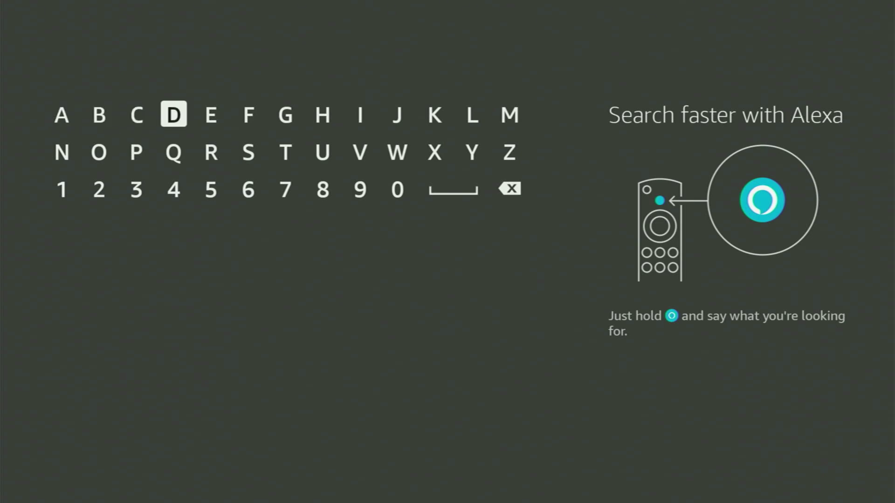
pyautogui.press('Return')
pyautogui.press('Down')
pyautogui.press('Left')
pyautogui.press('Left')
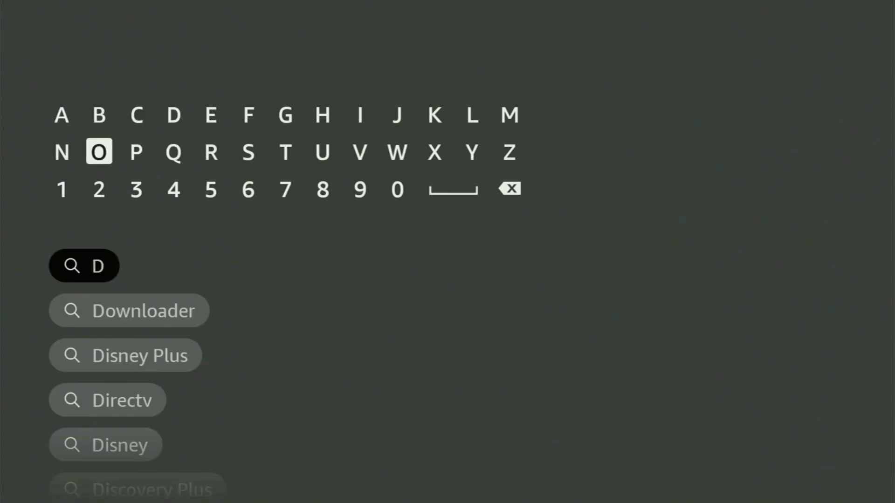
pyautogui.press('Return')
pyautogui.press('Down')
pyautogui.press('Down')
pyautogui.press('Down')
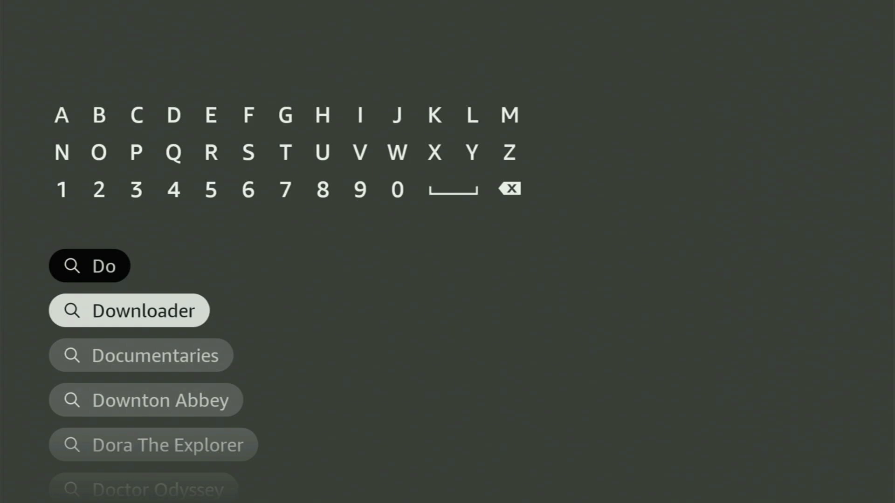
pyautogui.press('Return')
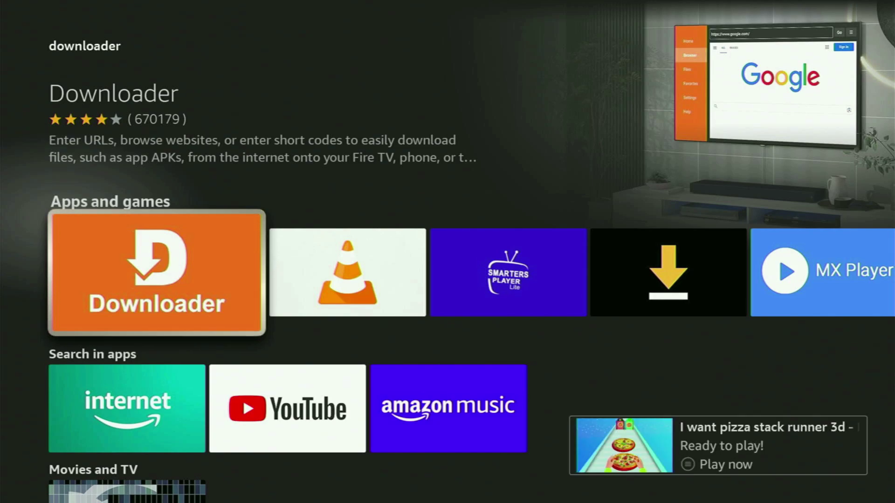
pyautogui.press('Right')
pyautogui.press('Right')
pyautogui.press('Right')
pyautogui.press('Right')
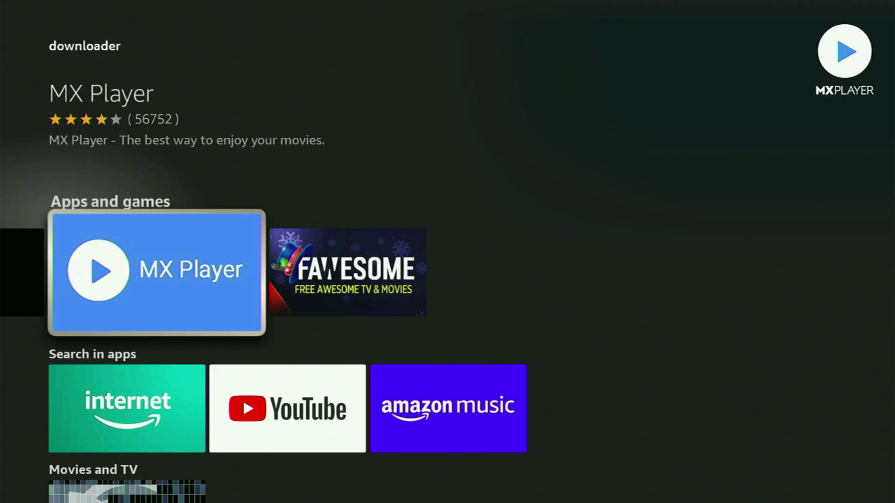
# From the Home screen, open the My Fire TV settings
pyautogui.press('Home')
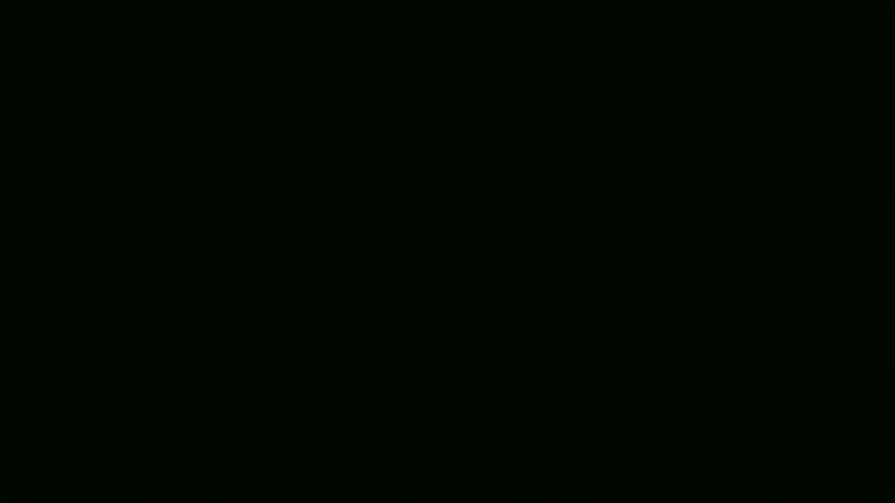
pyautogui.press('Right')
pyautogui.press('Right')
pyautogui.press('Right')
pyautogui.press('Right')
pyautogui.press('Right')
pyautogui.press('Right')
pyautogui.press('Right')
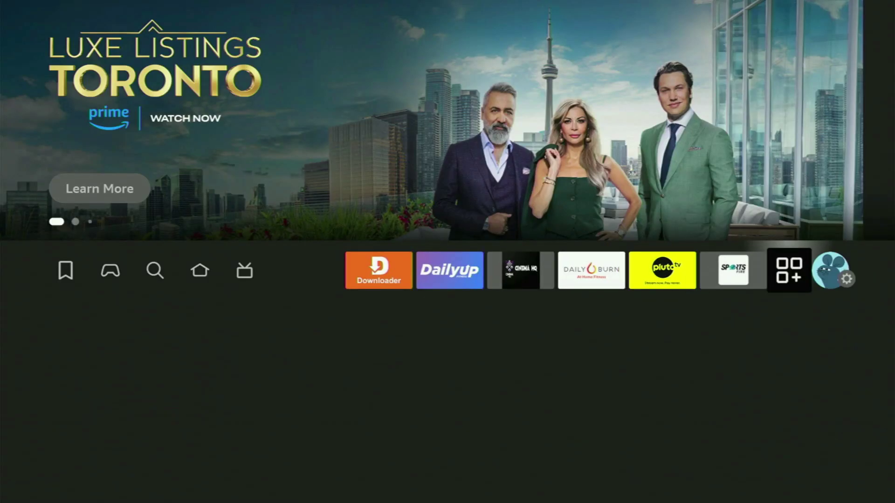
pyautogui.press('Down')
pyautogui.press('Down')
pyautogui.press('Down')
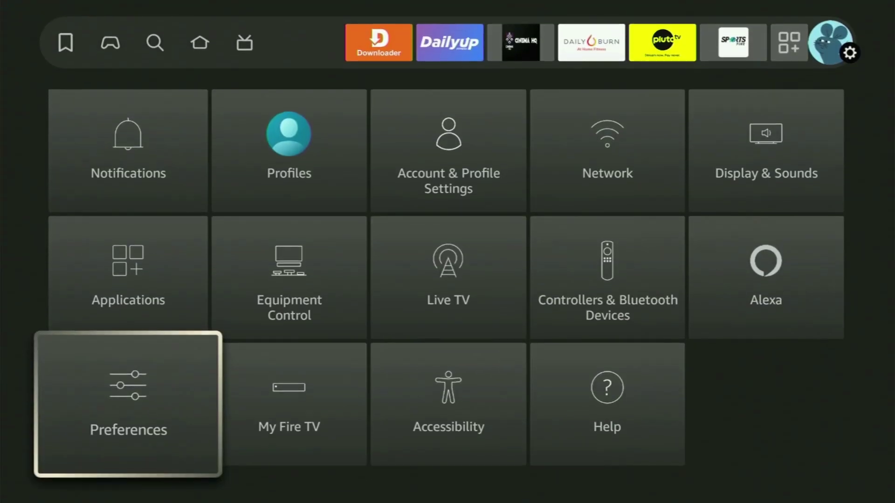
pyautogui.press('Right')
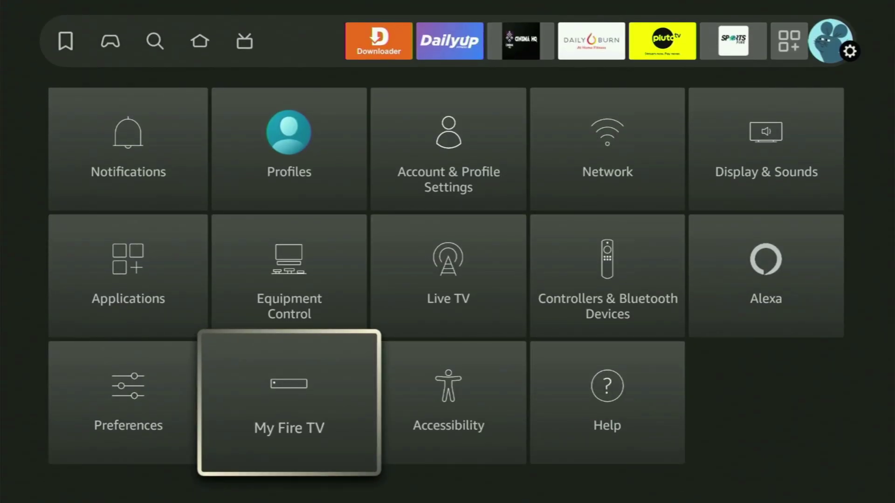
pyautogui.press('Return')
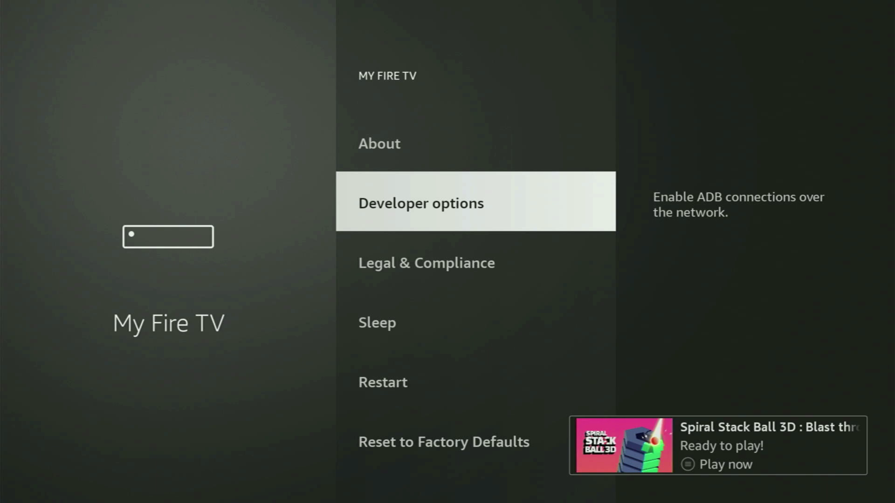
# Step through the My Fire TV options, past Developer options, and open About
pyautogui.press('Up')
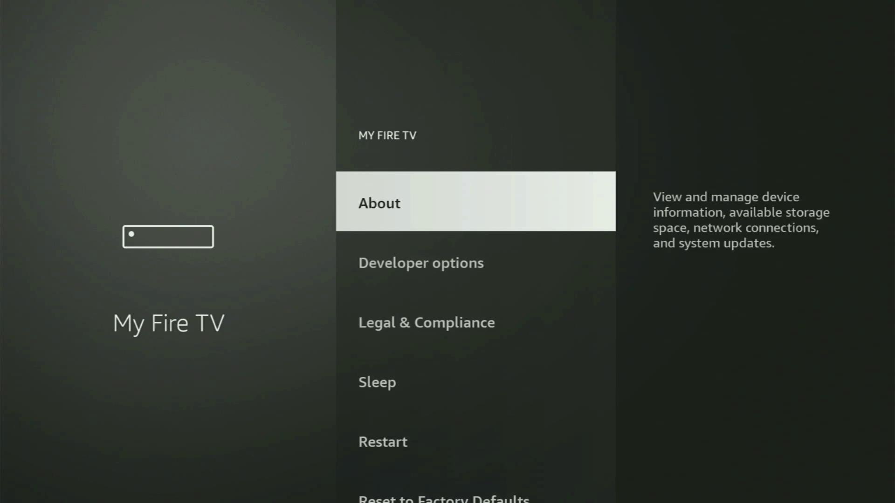
pyautogui.press('Down')
pyautogui.press('Down')
pyautogui.press('Down')
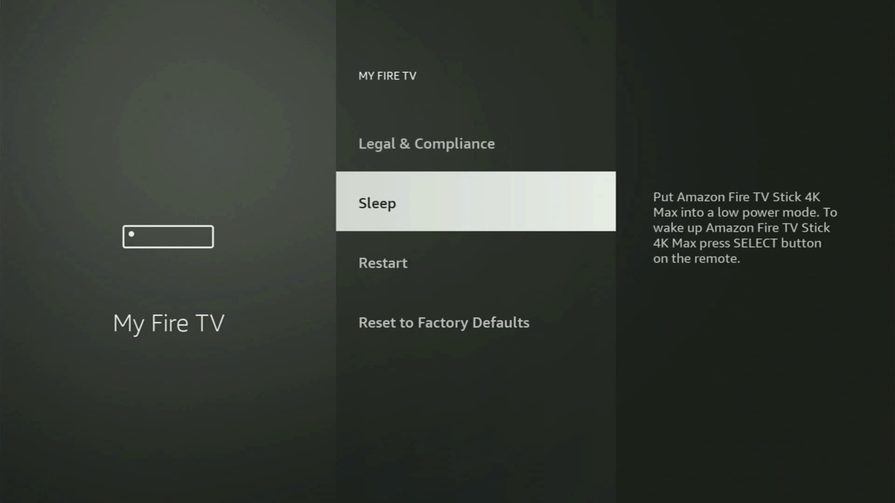
pyautogui.press('Up')
pyautogui.press('Up')
pyautogui.press('Up')
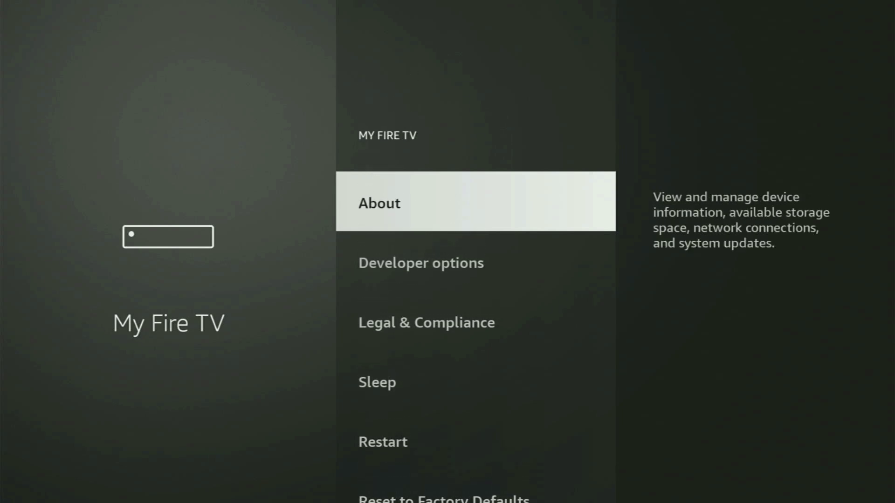
pyautogui.press('Down')
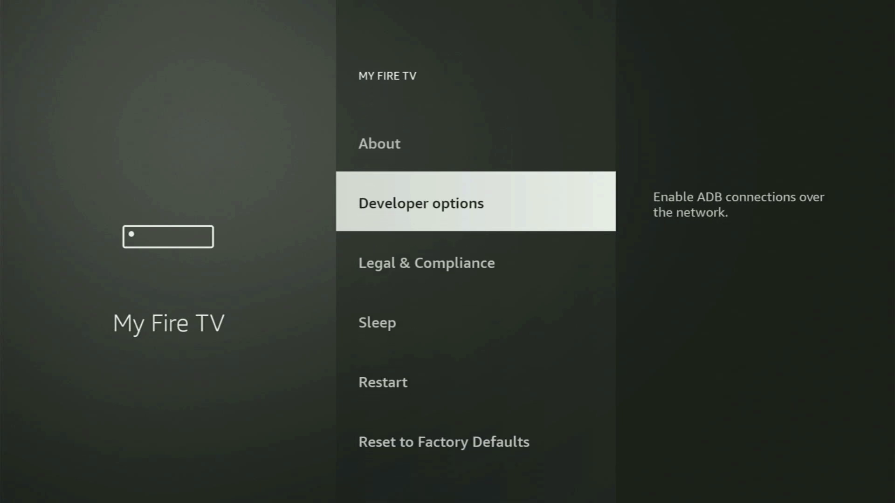
pyautogui.press('Down')
pyautogui.press('Down')
pyautogui.press('Up')
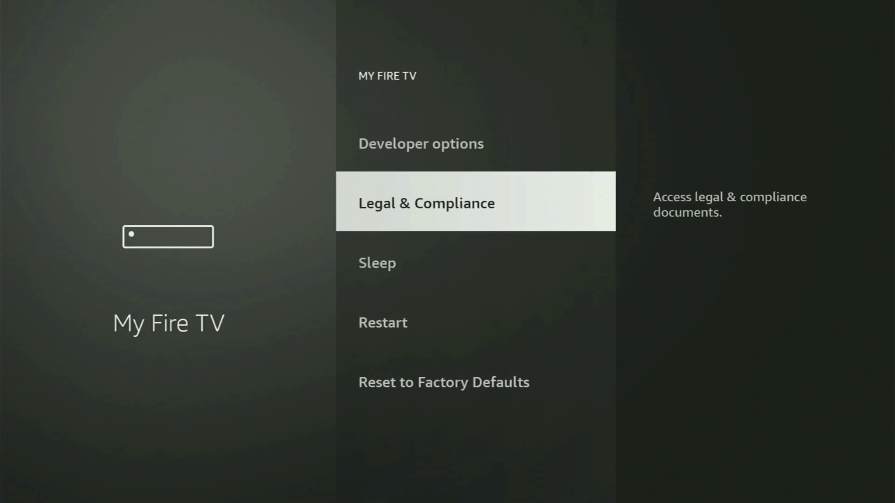
pyautogui.press('Up')
pyautogui.press('Up')
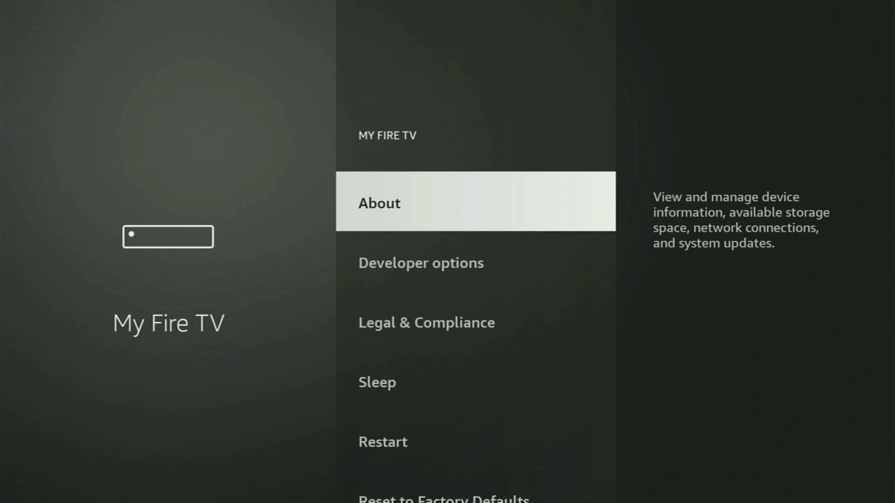
pyautogui.press('Down')
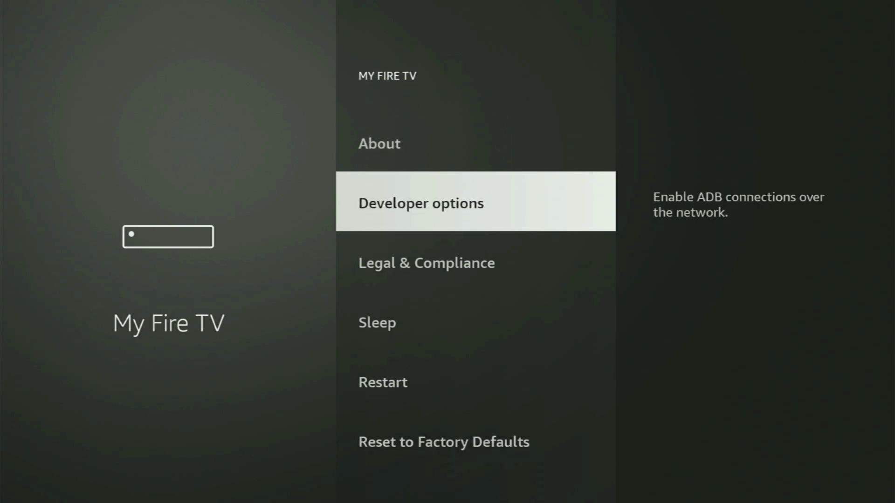
pyautogui.press('Up')
pyautogui.press('Return')
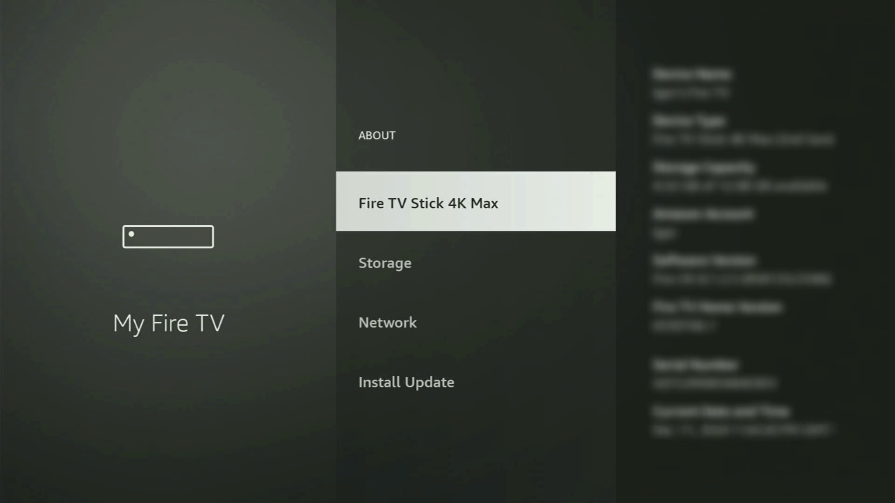
# Select the Fire TV Stick 4K Max entry in About, then return to highlight Developer options
pyautogui.press('Return')
pyautogui.press('Return')
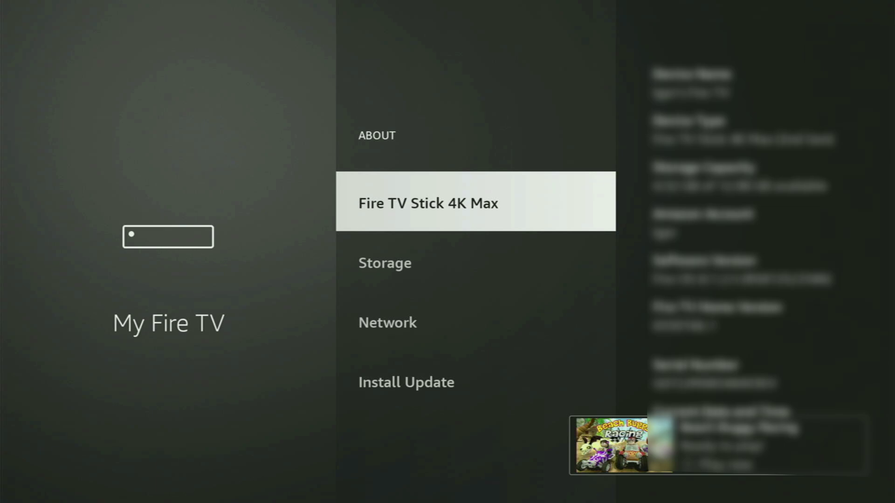
pyautogui.press('Escape')
pyautogui.press('Down')
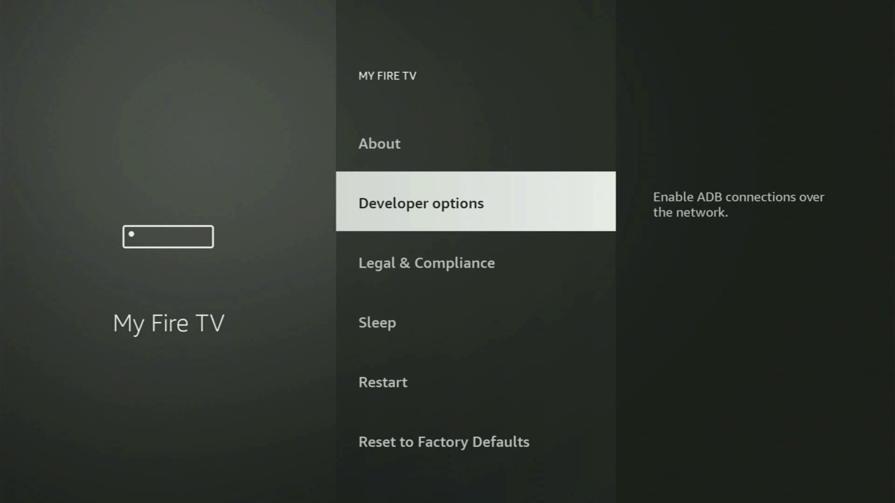
# In Developer options > Install unknown apps, set Downloader to ON
pyautogui.press('Return')
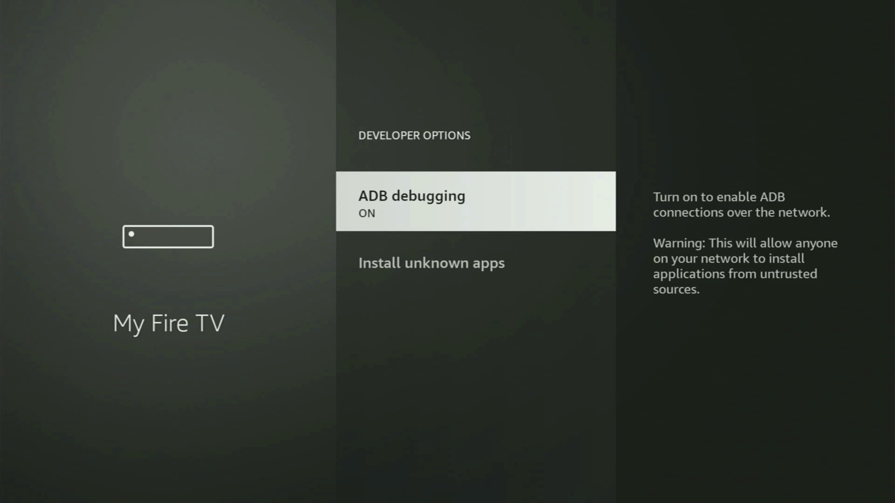
pyautogui.press('Return')
pyautogui.press('Down')
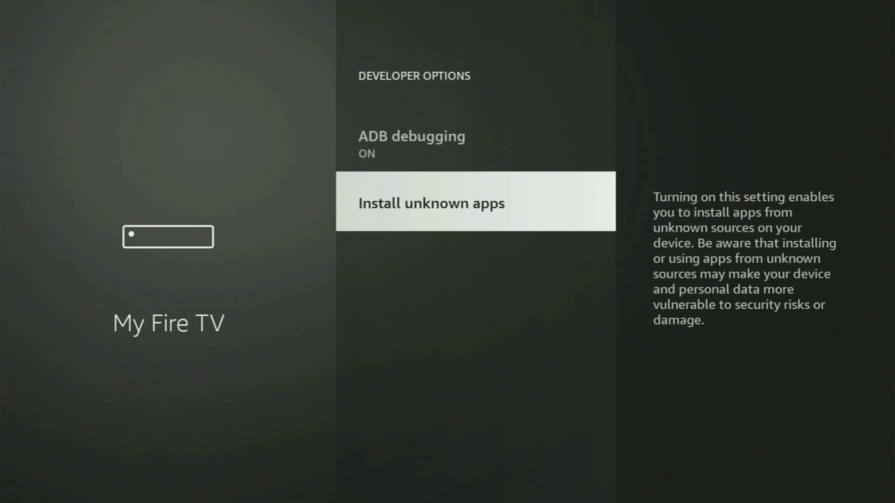
pyautogui.press('Return')
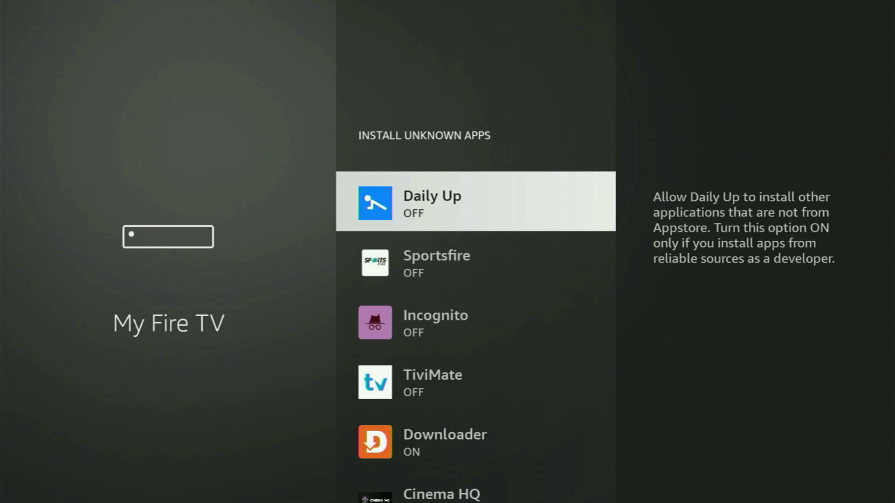
pyautogui.press('Down')
pyautogui.press('Down')
pyautogui.press('Down')
pyautogui.press('Down')
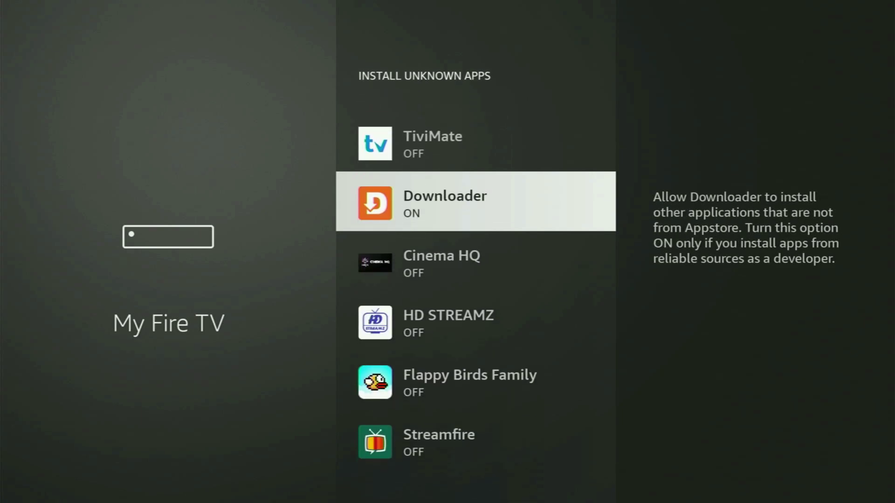
pyautogui.press('Return')
pyautogui.press('Return')
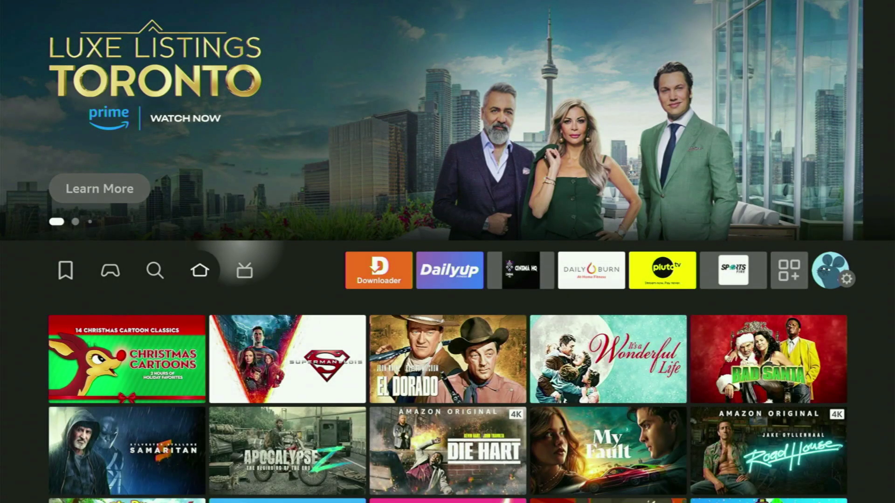
# Move along the home app row and open the full Your Apps & Channels grid
pyautogui.press('Right')
pyautogui.press('Right')
pyautogui.press('Right')
pyautogui.press('Right')
pyautogui.press('Right')
pyautogui.press('Right')
pyautogui.press('Right')
pyautogui.press('Right')
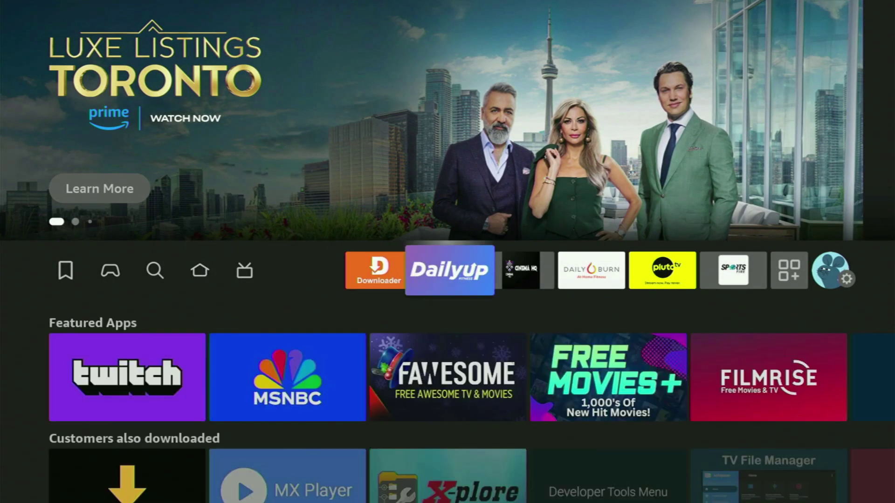
pyautogui.press('Return')
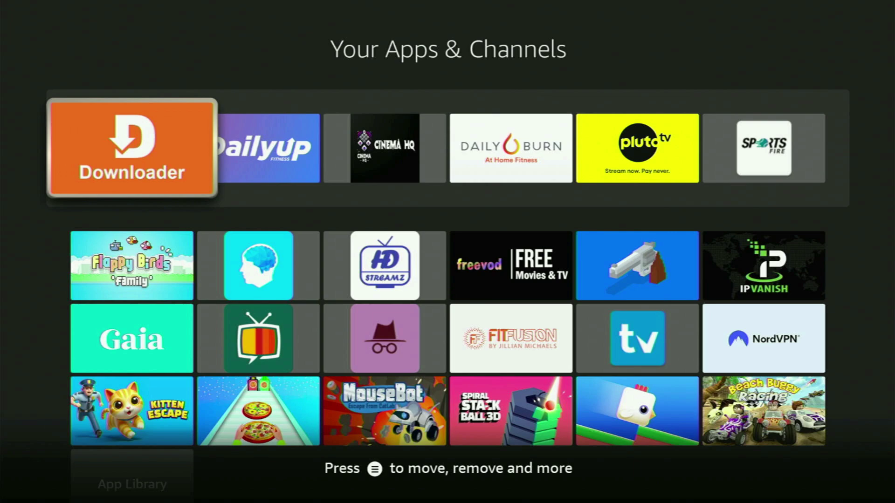
# Launch NordVPN from the lower part of the apps grid
pyautogui.press('Down')
pyautogui.press('Down')
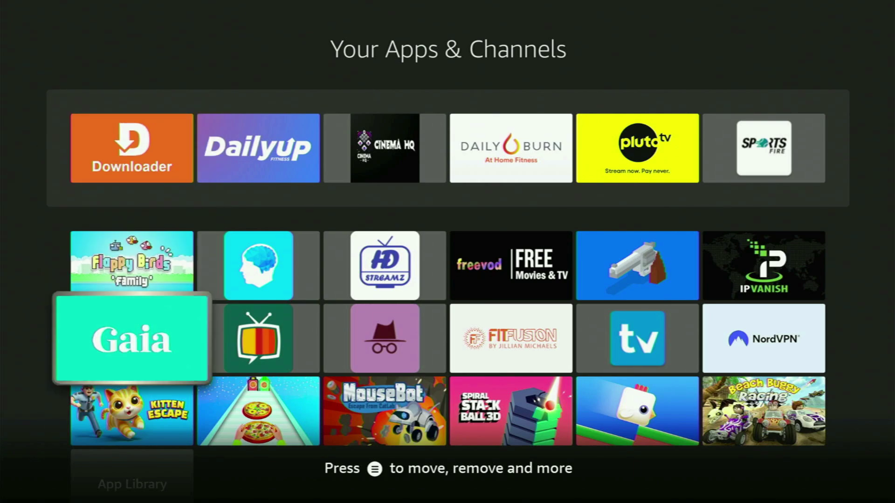
pyautogui.press('Right')
pyautogui.press('Right')
pyautogui.press('Right')
pyautogui.press('Right')
pyautogui.press('Right')
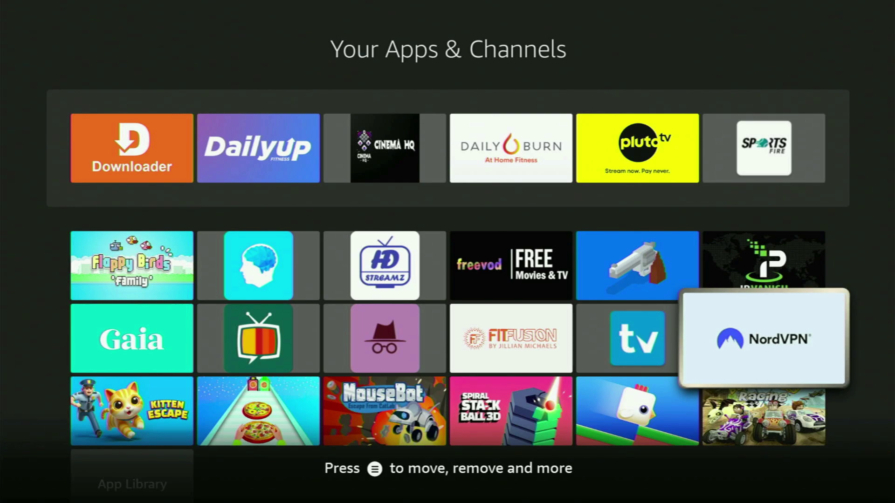
pyautogui.press('Return')
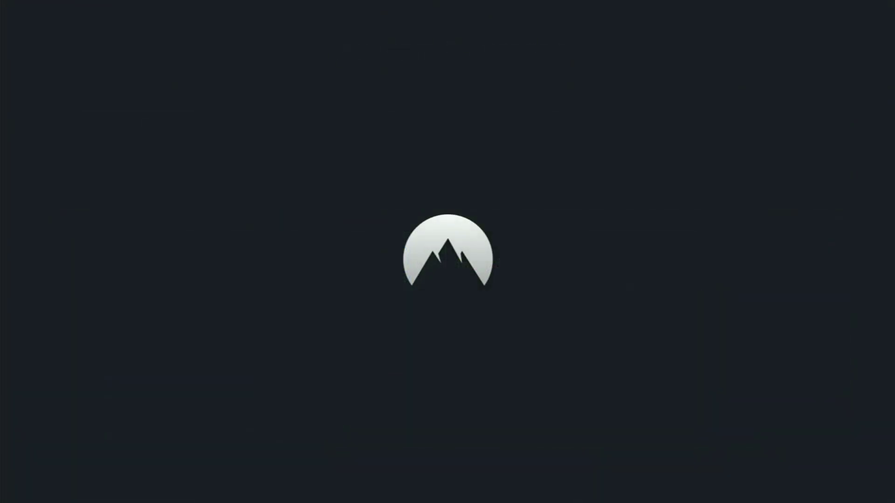
# Browse the suggested servers and scroll the NordVPN country list down to Ukraine
pyautogui.press('Down')
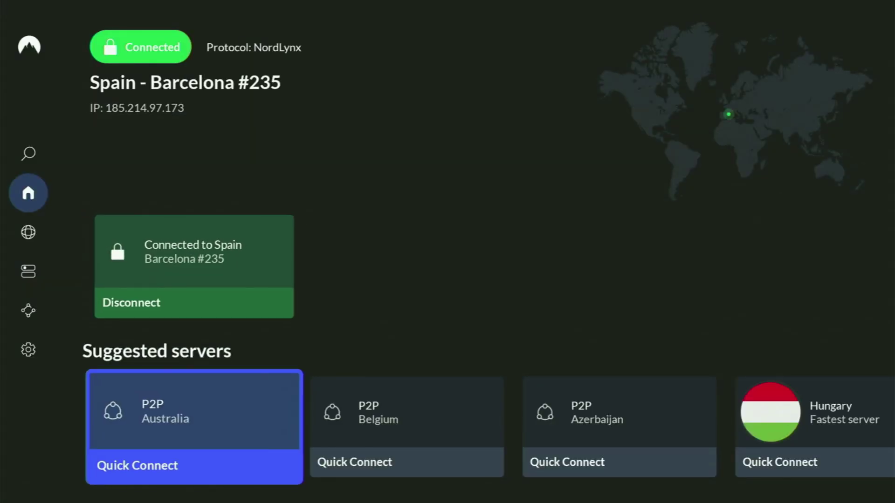
pyautogui.press('Right')
pyautogui.press('Right')
pyautogui.press('Right')
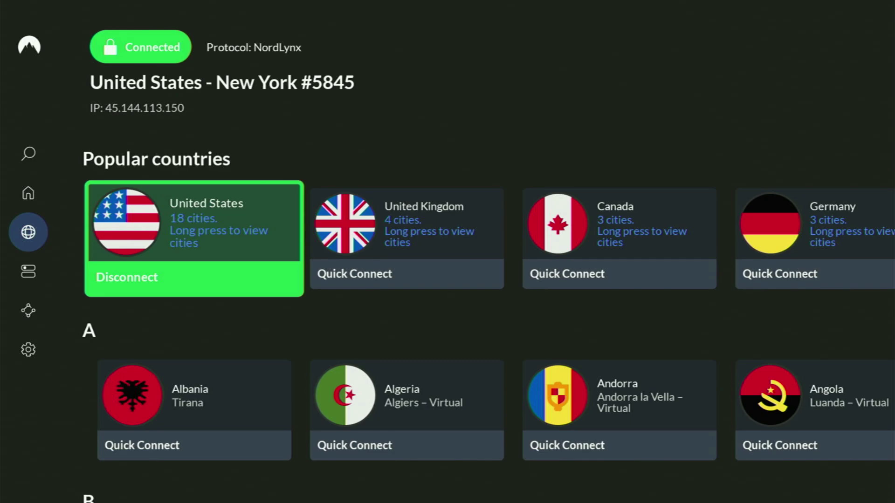
pyautogui.press('Right')
pyautogui.press('Right')
pyautogui.press('Right')
pyautogui.press('Right')
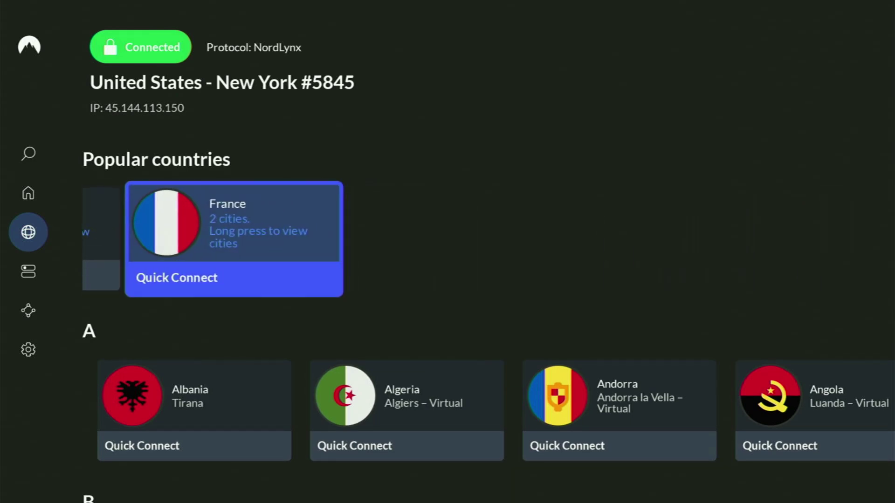
pyautogui.press('Down')
pyautogui.press('Down')
pyautogui.press('Down')
pyautogui.press('Down')
pyautogui.press('Down')
pyautogui.press('Down')
pyautogui.press('Down')
pyautogui.press('Down')
pyautogui.press('Down')
pyautogui.press('Down')
pyautogui.press('Down')
pyautogui.press('Down')
pyautogui.press('Down')
pyautogui.press('Down')
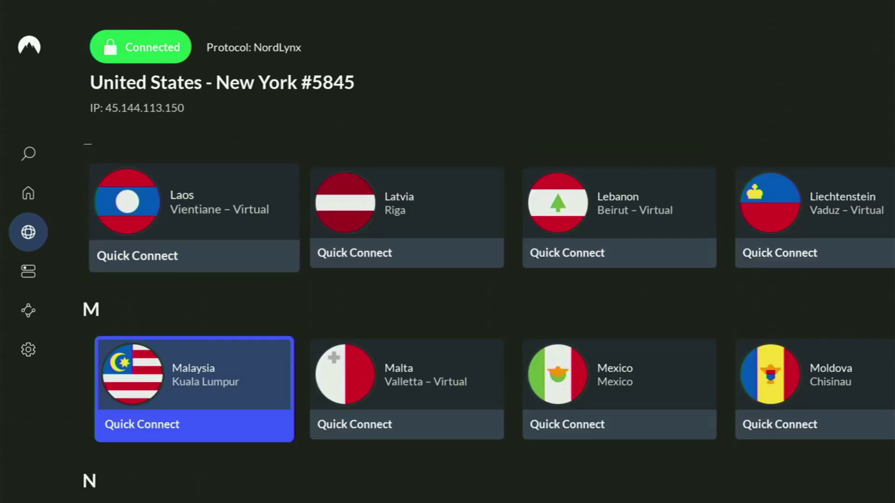
pyautogui.press('Down')
pyautogui.press('Down')
pyautogui.press('Down')
pyautogui.press('Down')
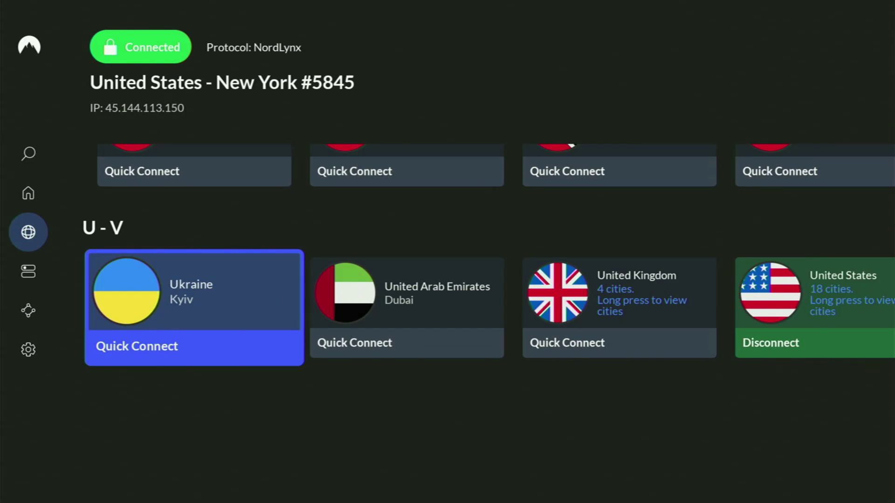
# Switch to the Specialty servers page and focus the P2P row
pyautogui.press('Left')
pyautogui.press('Down')
pyautogui.press('Right')
pyautogui.press('Right')
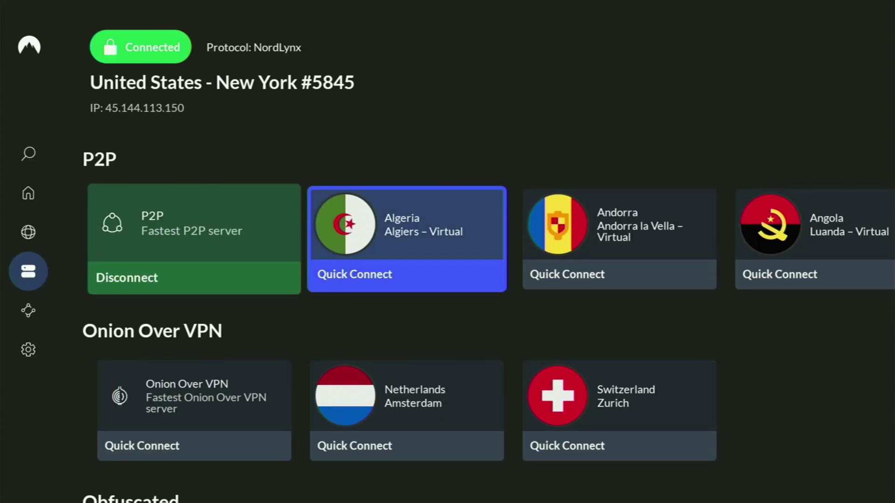
pyautogui.press('Right')
pyautogui.press('Right')
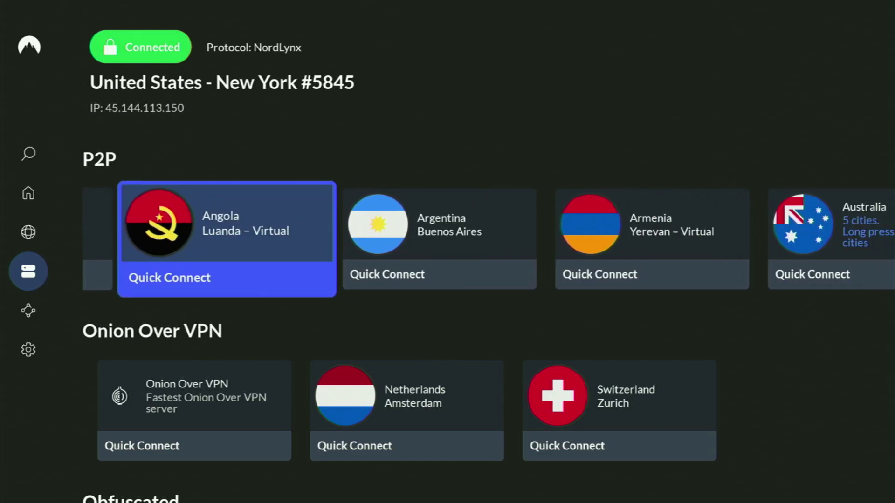
pyautogui.press('Right')
pyautogui.press('Right')
pyautogui.press('Right')
pyautogui.press('Right')
pyautogui.press('Right')
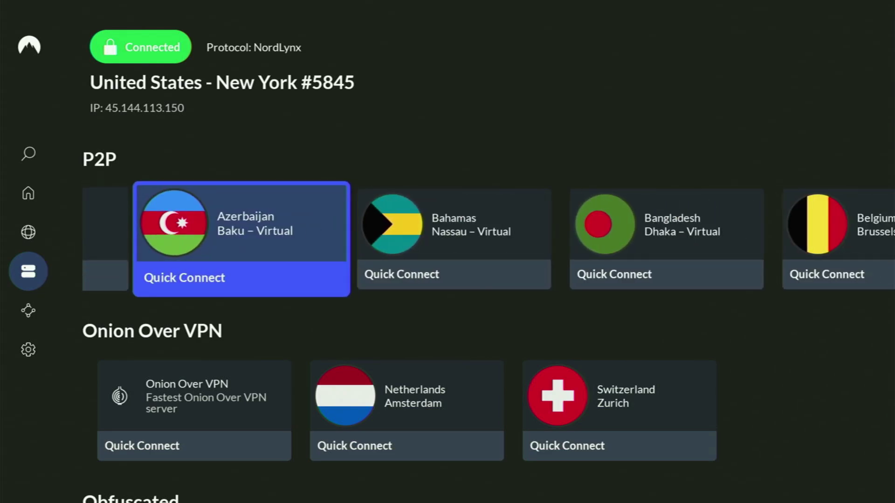
pyautogui.press('Return')
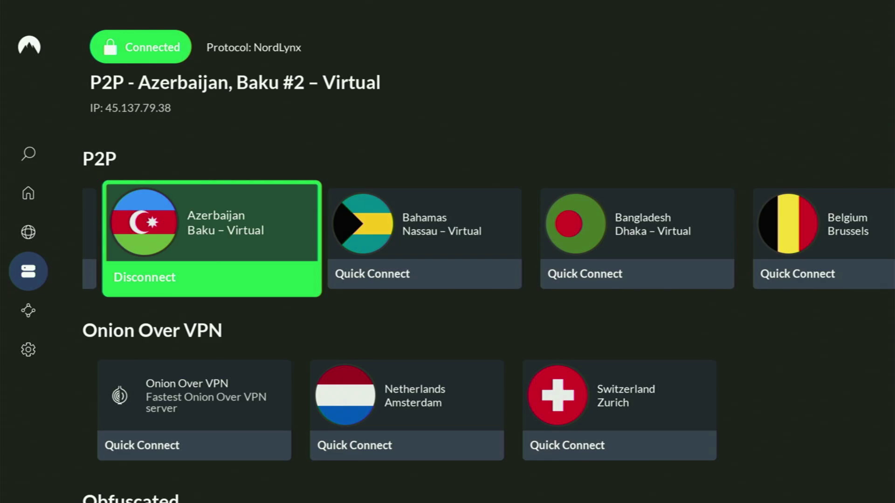
pyautogui.press('Right')
pyautogui.press('Right')
pyautogui.press('Right')
pyautogui.press('Right')
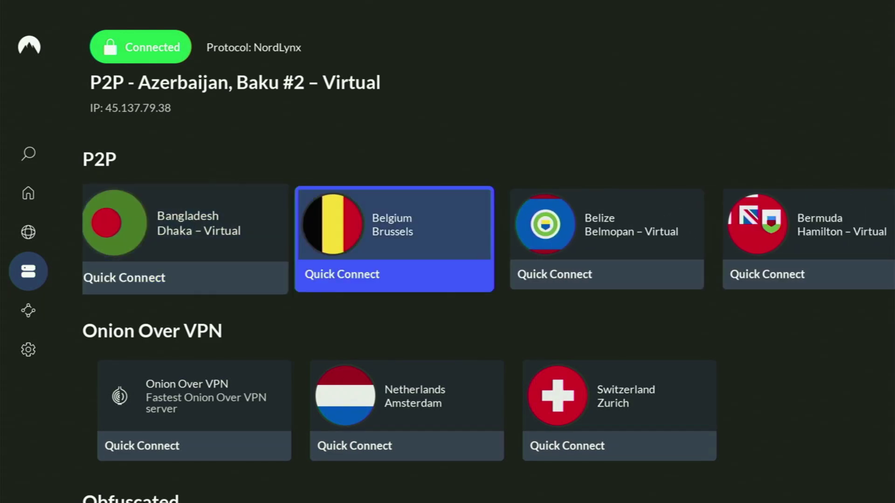
pyautogui.press('Right')
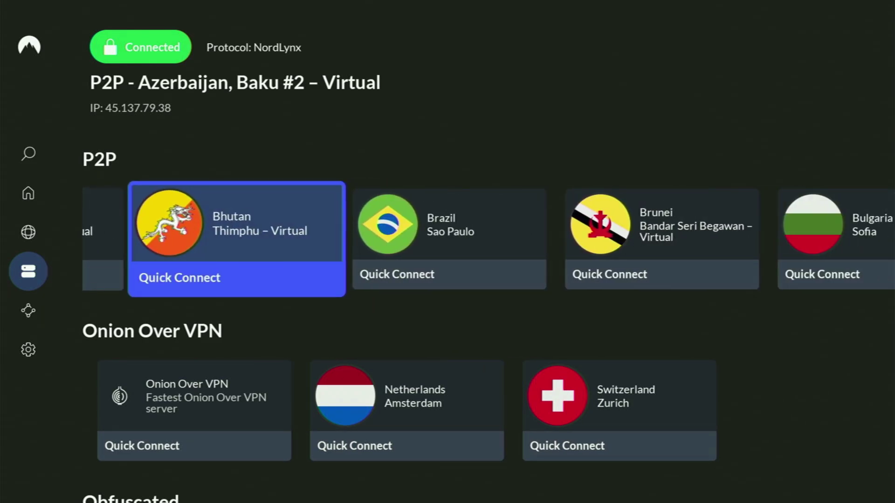
pyautogui.press('Right')
pyautogui.press('Right')
pyautogui.press('Right')
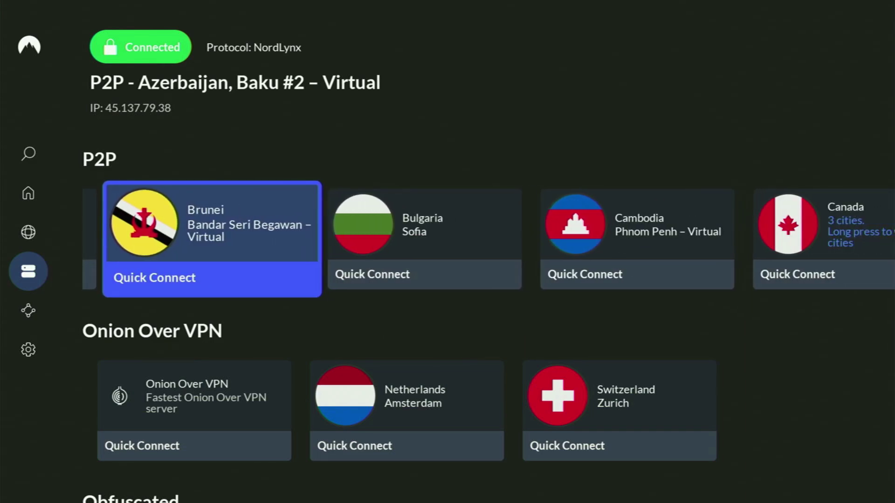
pyautogui.press('Right')
pyautogui.press('Right')
pyautogui.press('Right')
pyautogui.press('Right')
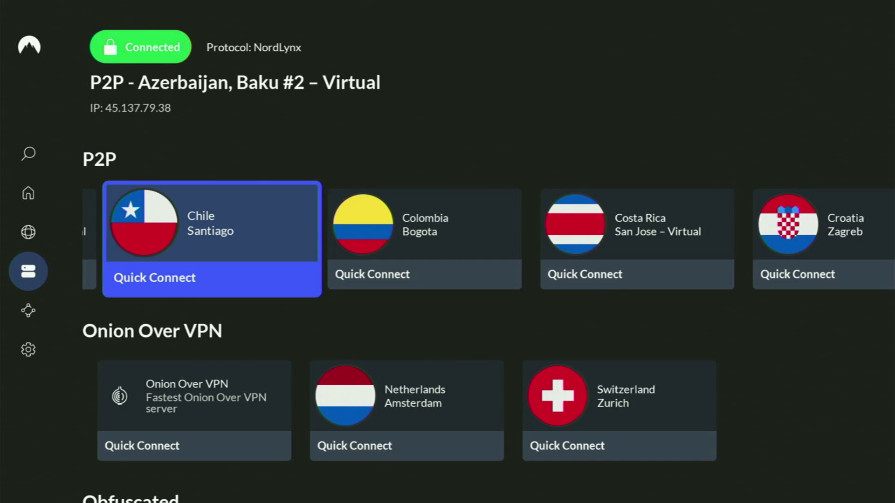
pyautogui.press('Down')
pyautogui.press('Down')
pyautogui.press('Down')
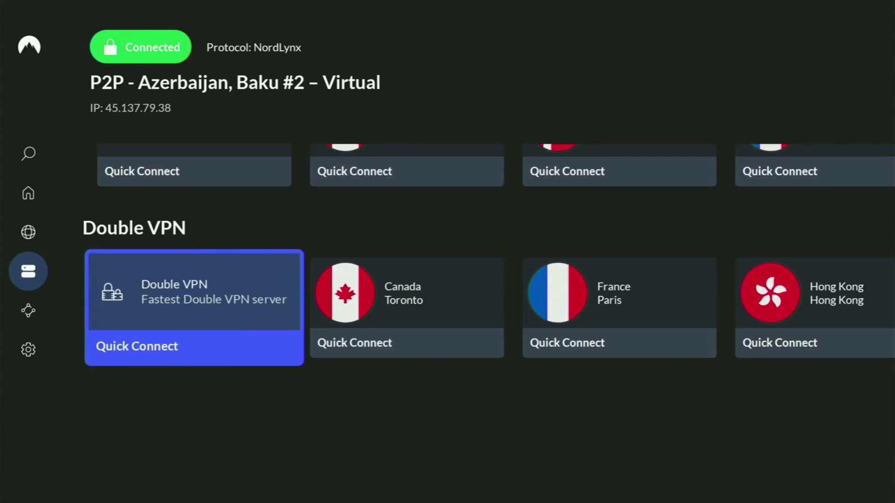
pyautogui.press('Right')
pyautogui.press('Right')
pyautogui.press('Right')
pyautogui.press('Right')
pyautogui.press('Right')
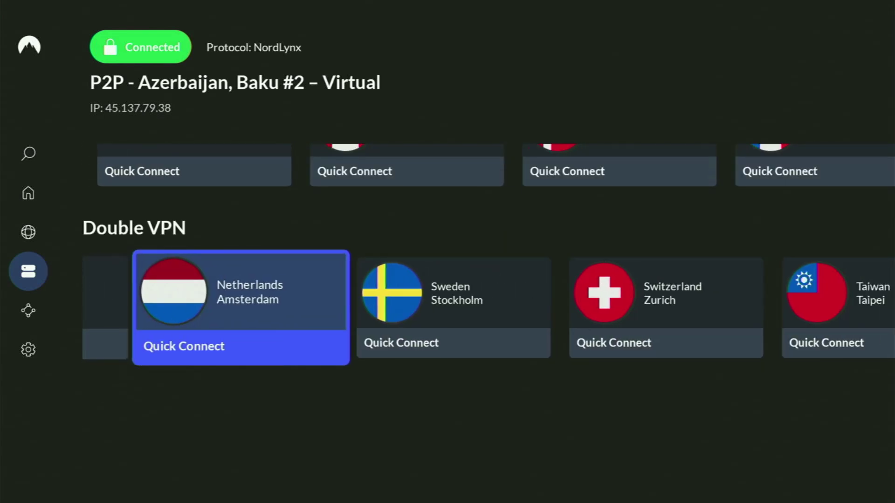
pyautogui.press('Right')
pyautogui.press('Right')
pyautogui.press('Right')
pyautogui.press('Up')
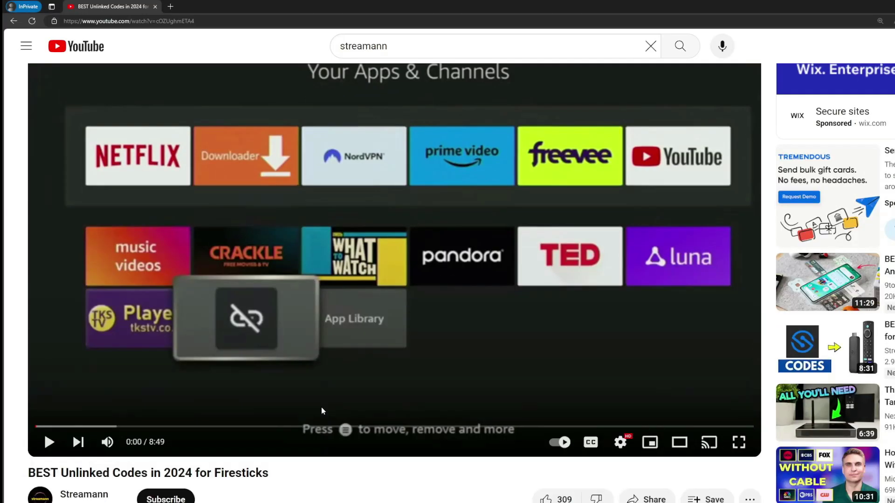
# Expand the YouTube description and follow the pinned comment's topvpnoffer.com link
pyautogui.scroll(-6, 323, 411)
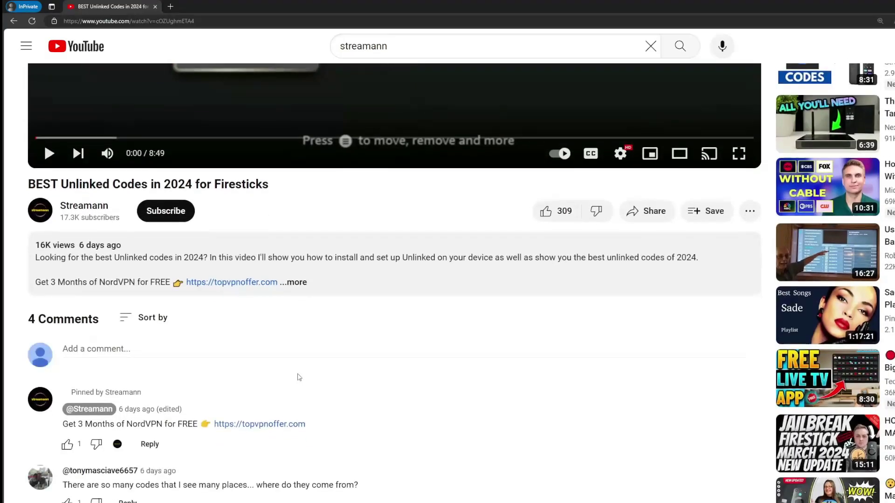
pyautogui.click(298, 282)
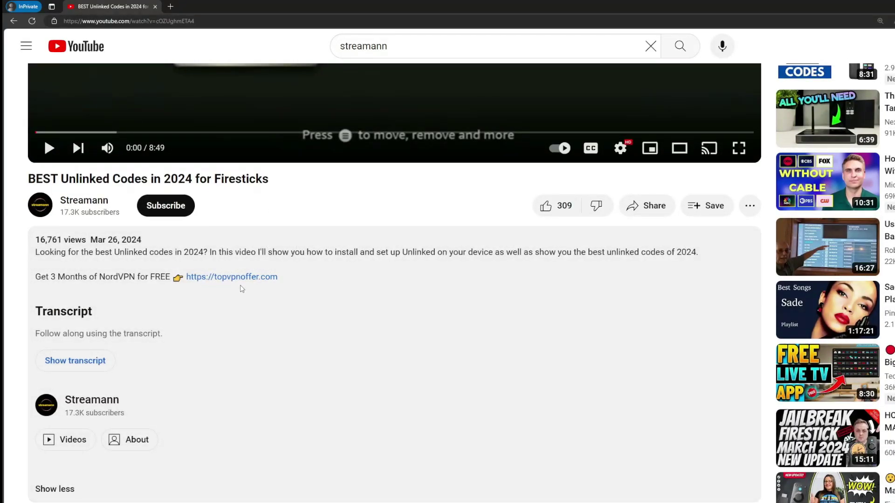
pyautogui.scroll(-5, 239, 284)
pyautogui.moveTo(337, 380); pyautogui.dragTo(225, 380)
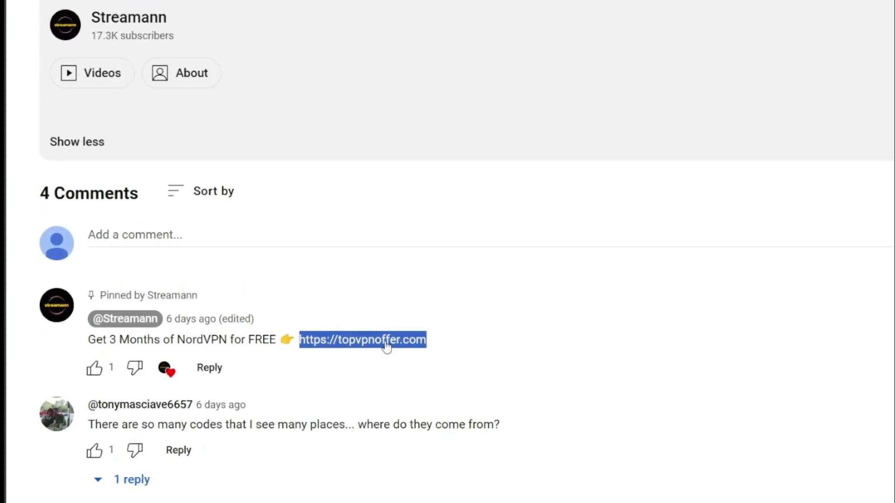
pyautogui.click(362, 355)
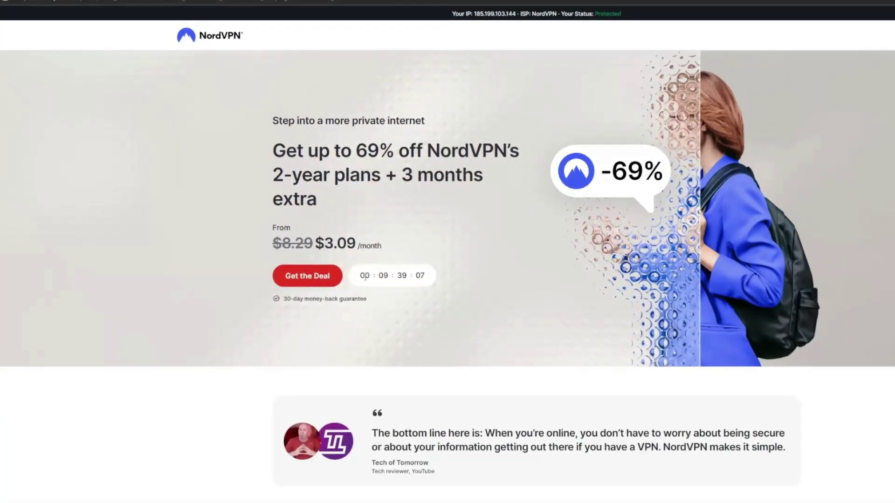
# Highlight the '3 months extra' offer text, then return home and launch Downloader
pyautogui.moveTo(403, 176); pyautogui.dragTo(493, 193)
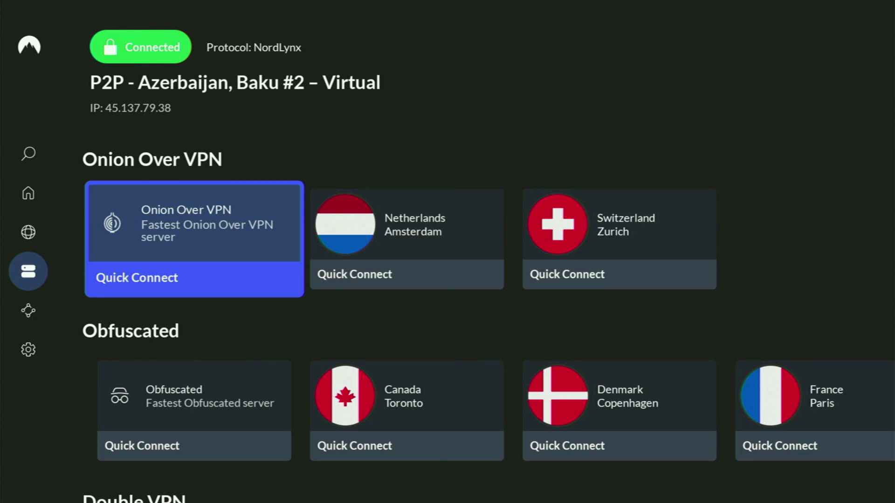
pyautogui.press('Home')
pyautogui.press('Right')
pyautogui.press('Right')
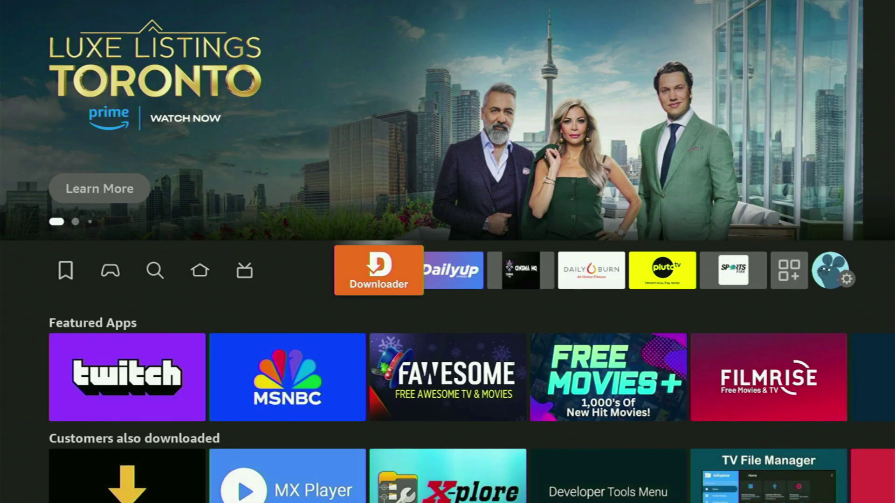
pyautogui.press('Return')
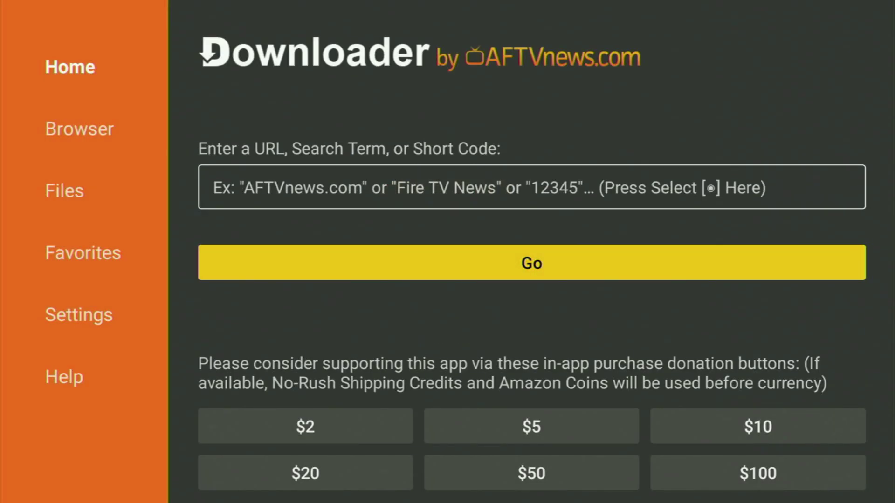
# Enter the short code 272483 into Downloader's URL field
pyautogui.press('Left')
pyautogui.press('Up')
pyautogui.press('Up')
pyautogui.press('Up')
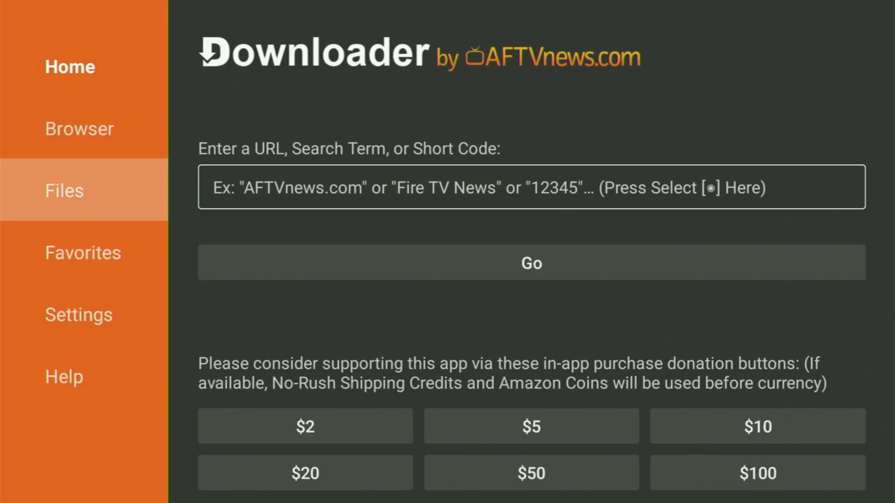
pyautogui.press('Right')
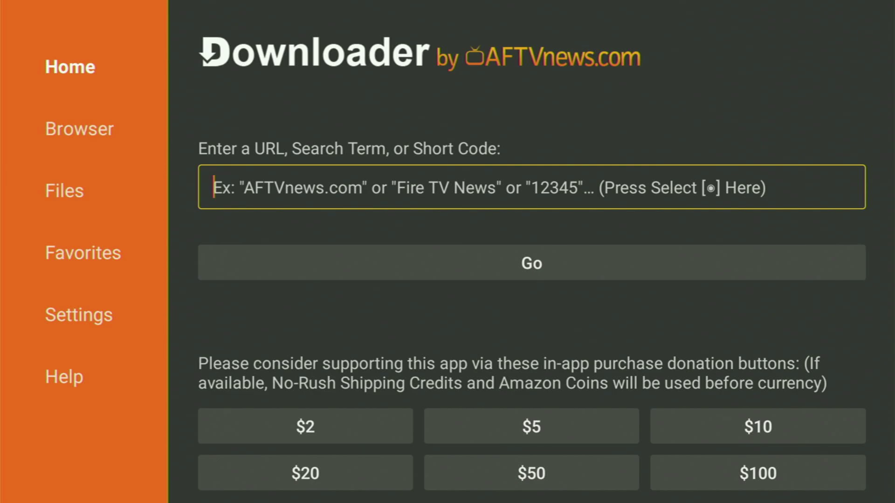
pyautogui.press('Return')
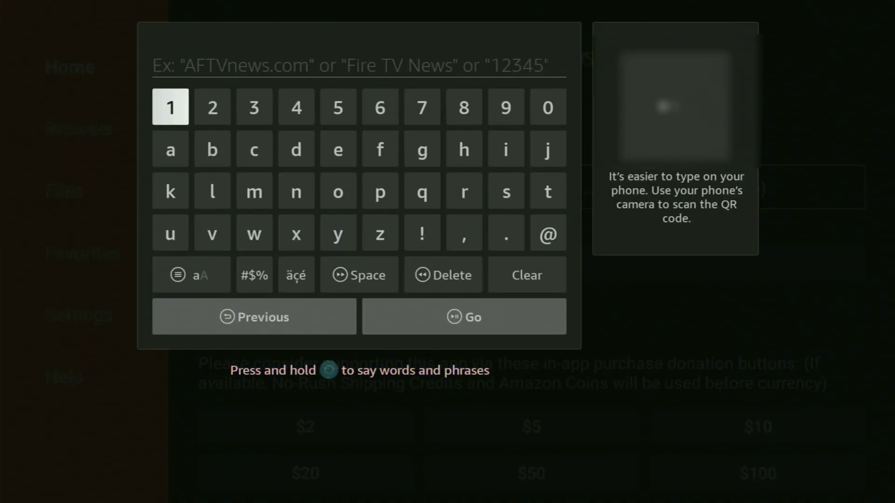
pyautogui.press('Right')
pyautogui.press('Return')
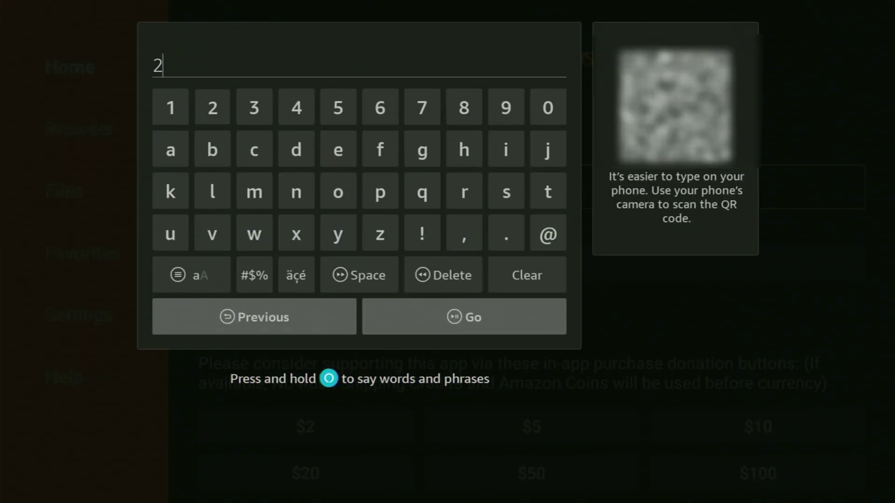
pyautogui.press('Right')
pyautogui.press('Right')
pyautogui.press('Right')
pyautogui.press('Right')
pyautogui.press('Right')
pyautogui.press('Return')
pyautogui.press('Left')
pyautogui.press('Left')
pyautogui.press('Left')
pyautogui.press('Left')
pyautogui.press('Left')
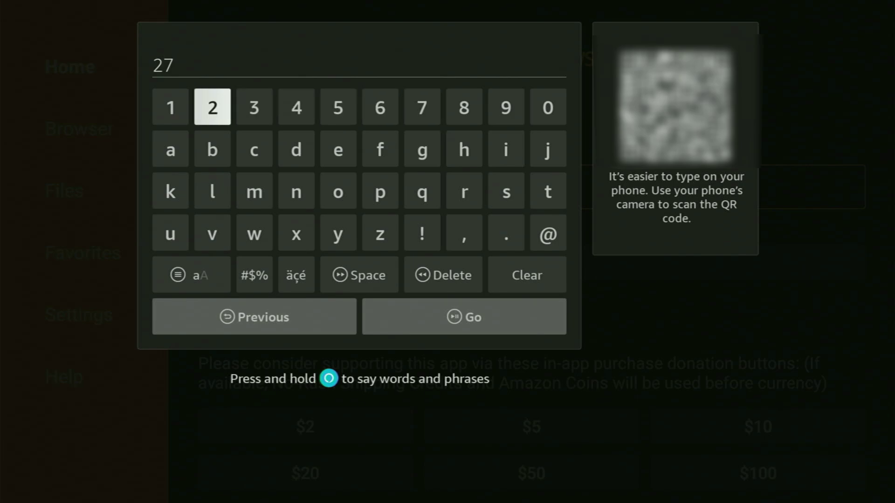
pyautogui.press('Return')
pyautogui.press('Right')
pyautogui.press('Right')
pyautogui.press('Return')
pyautogui.press('Right')
pyautogui.press('Right')
pyautogui.press('Right')
pyautogui.press('Right')
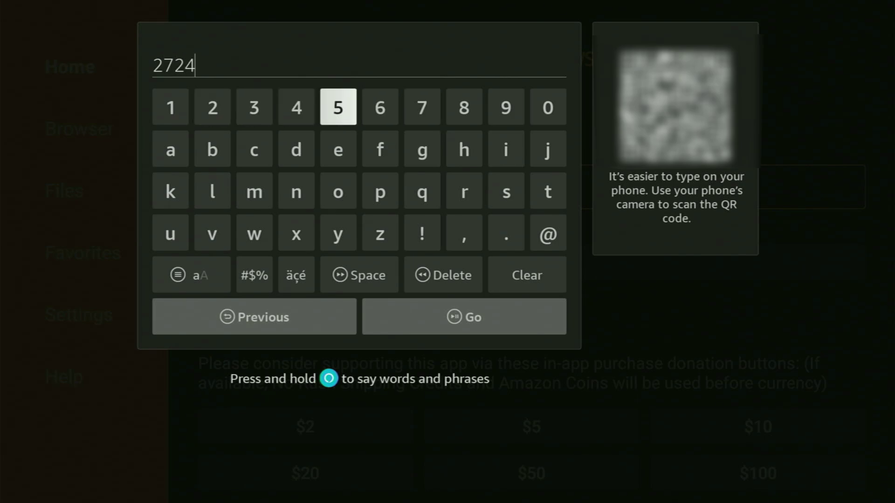
pyautogui.press('Return')
pyautogui.press('Left')
pyautogui.press('Left')
pyautogui.press('Left')
pyautogui.press('Left')
pyautogui.press('Left')
pyautogui.press('Return')
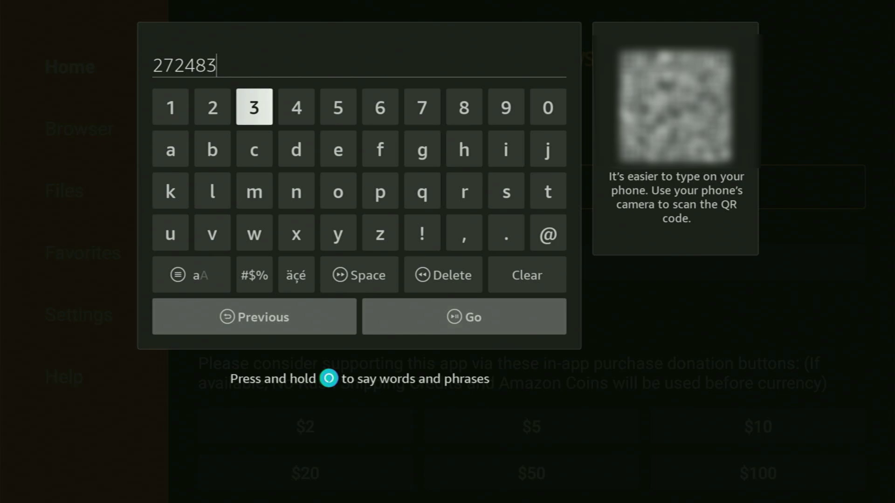
# Submit the short code 272483 with Go
pyautogui.press('Down')
pyautogui.press('Down')
pyautogui.press('Right')
pyautogui.press('Right')
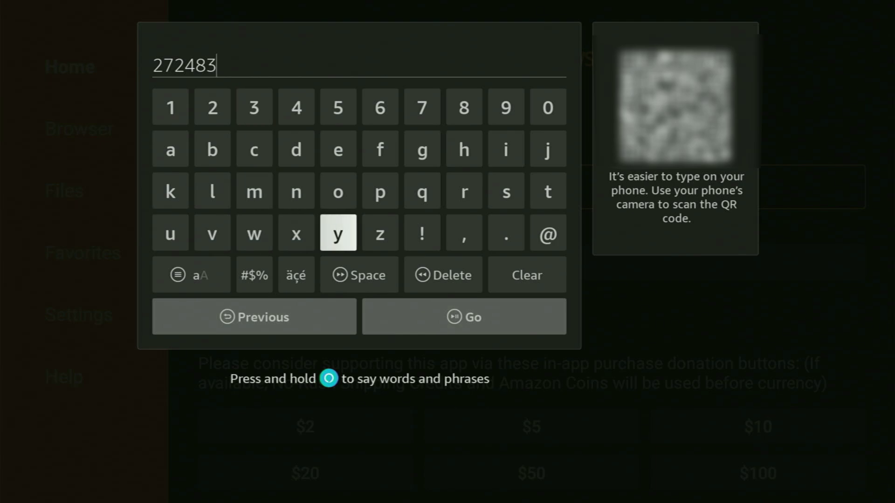
pyautogui.press('Right')
pyautogui.press('Right')
pyautogui.press('Right')
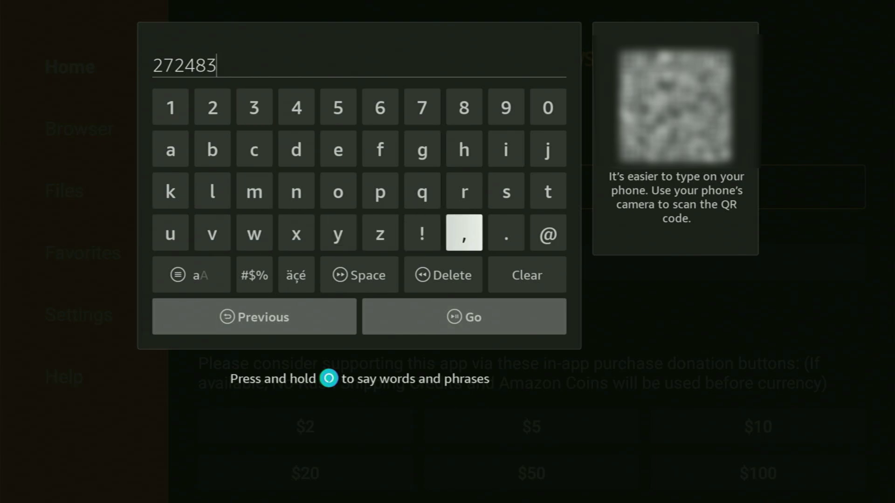
pyautogui.press('Down')
pyautogui.press('Down')
pyautogui.press('Return')
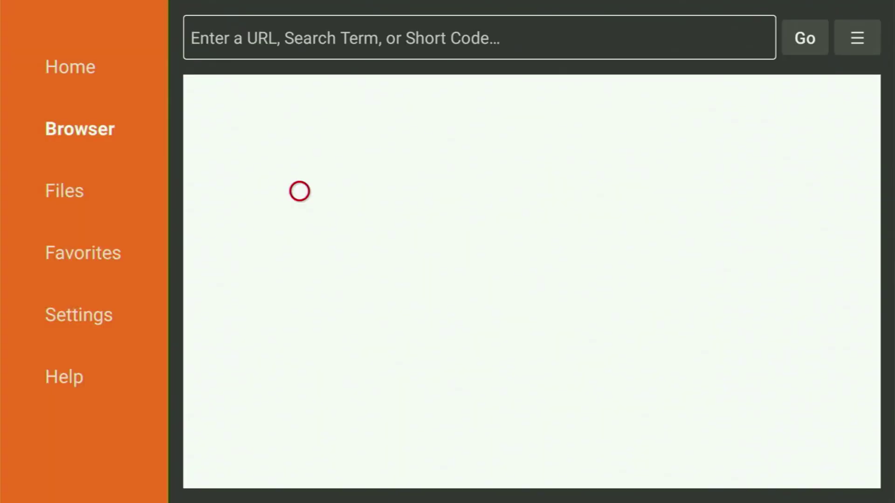
# Switch the browser to Fullscreen Mode while tivimate(1).apk downloads
pyautogui.press('Menu')
pyautogui.press('Down')
pyautogui.press('Down')
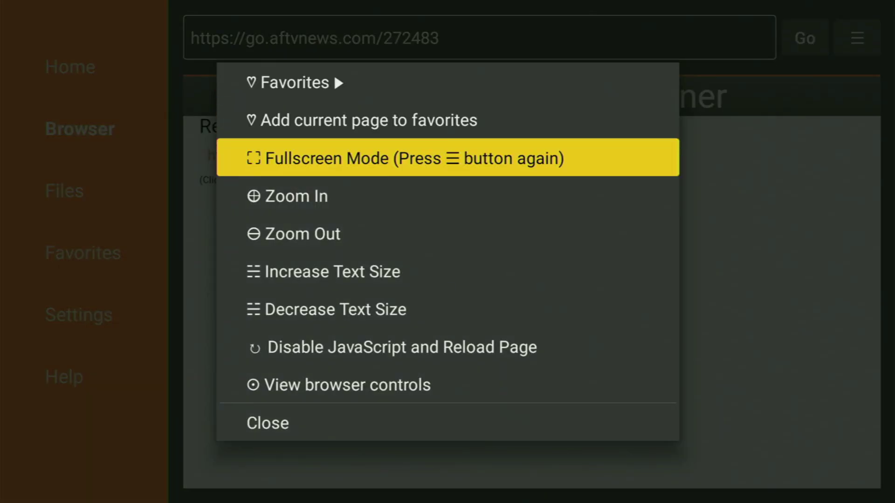
pyautogui.press('Return')
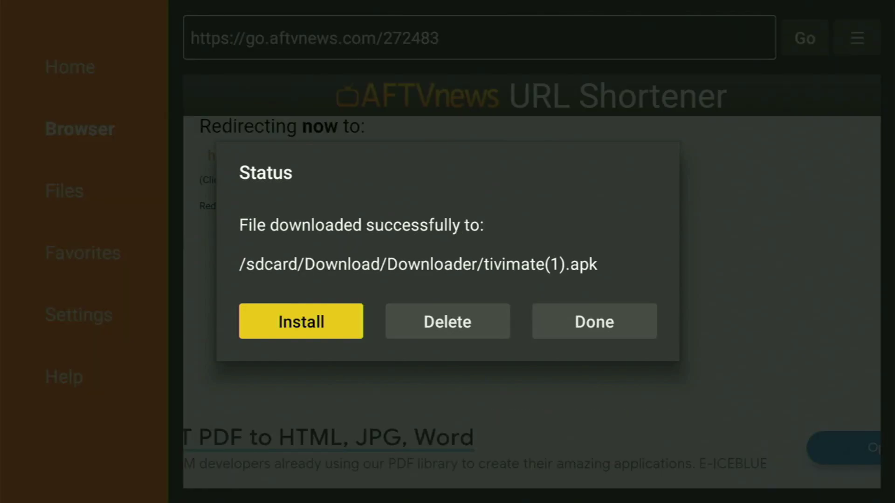
# Install the TiviMate update from tivimate(1).apk and finish with DONE
pyautogui.press('Return')
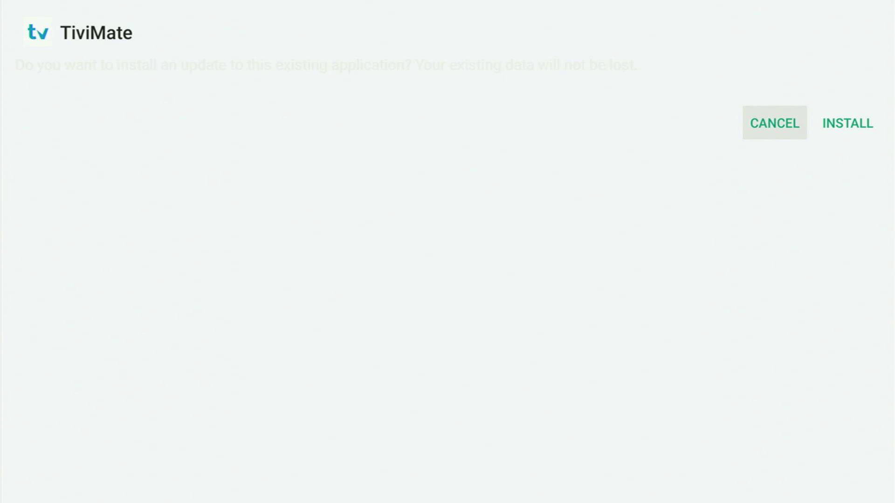
pyautogui.press('Right')
pyautogui.press('Return')
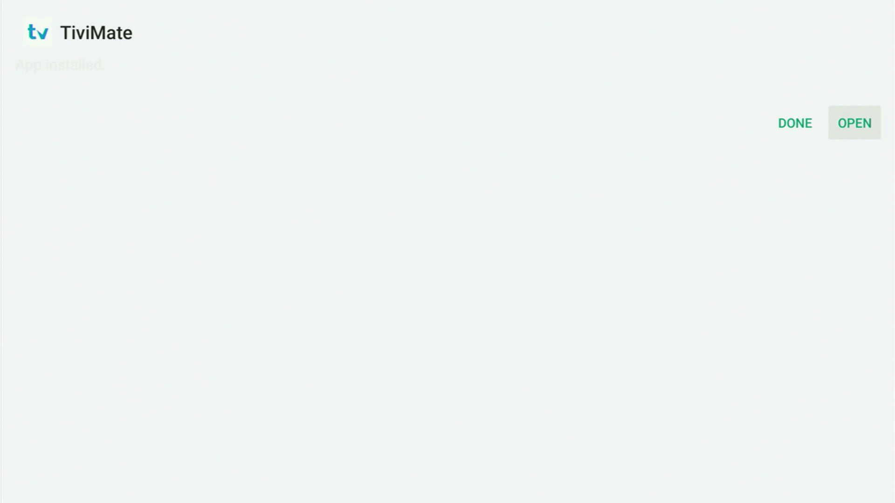
pyautogui.press('Left')
pyautogui.press('Return')
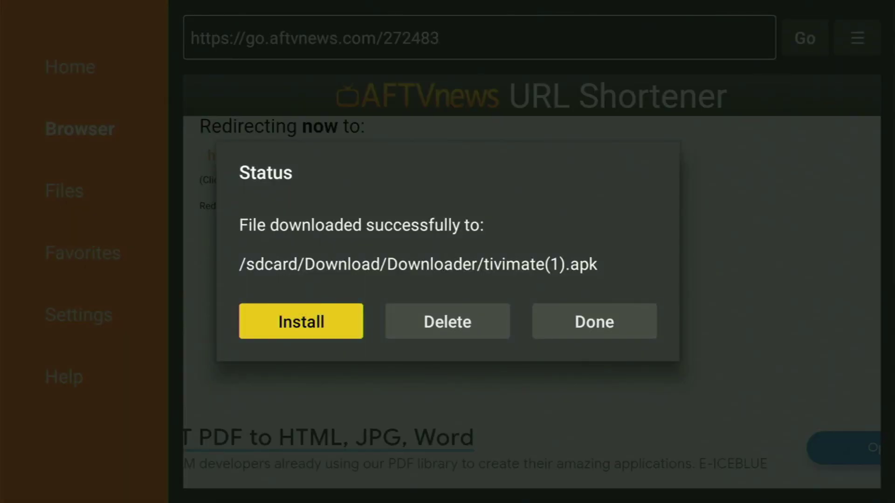
# Delete the downloaded tivimate(1).apk file and confirm the deletion
pyautogui.press('Right')
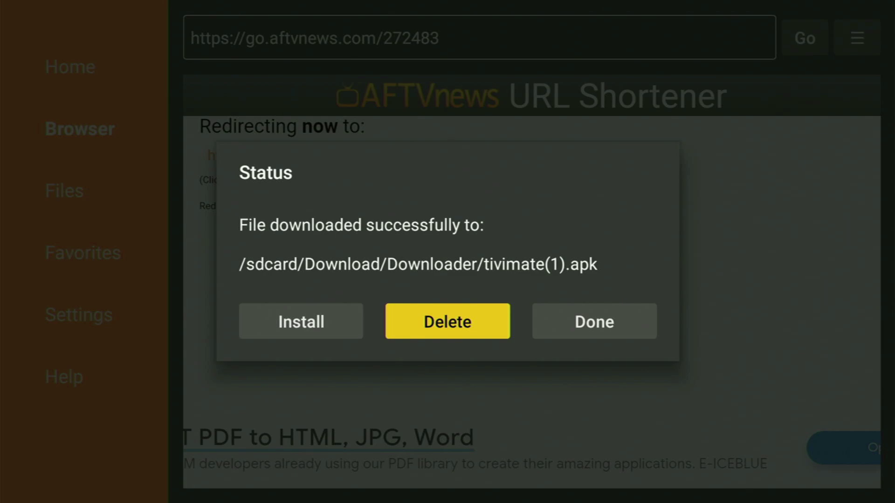
pyautogui.press('Return')
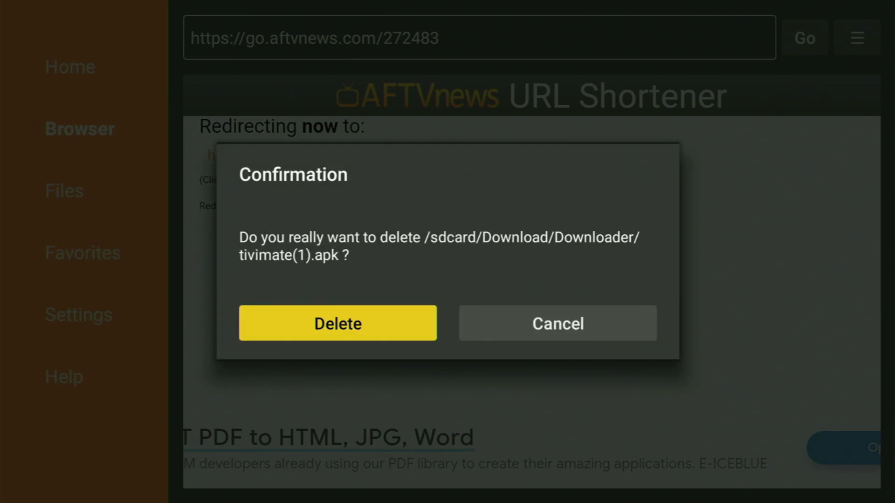
pyautogui.press('Return')
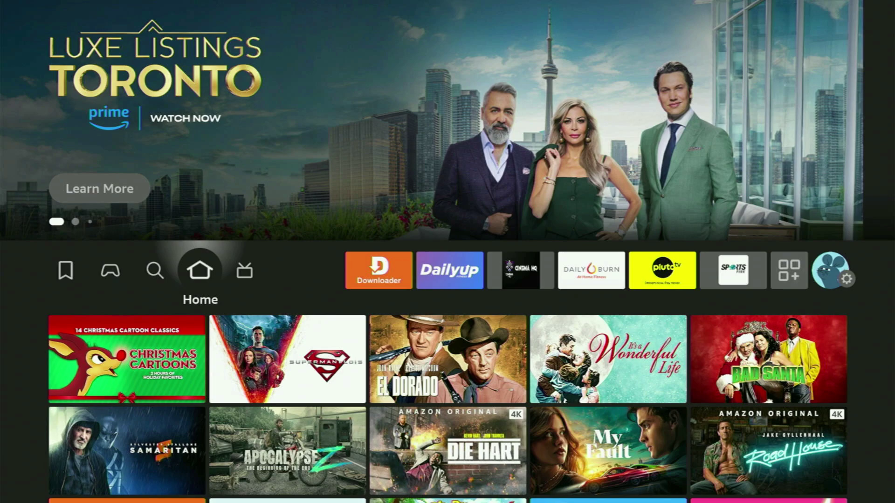
# Open Your Apps & Channels and highlight the new TiviMate tile
pyautogui.press('Right')
pyautogui.press('Right')
pyautogui.press('Right')
pyautogui.press('Right')
pyautogui.press('Right')
pyautogui.press('Right')
pyautogui.press('Right')
pyautogui.press('Right')
pyautogui.press('Right')
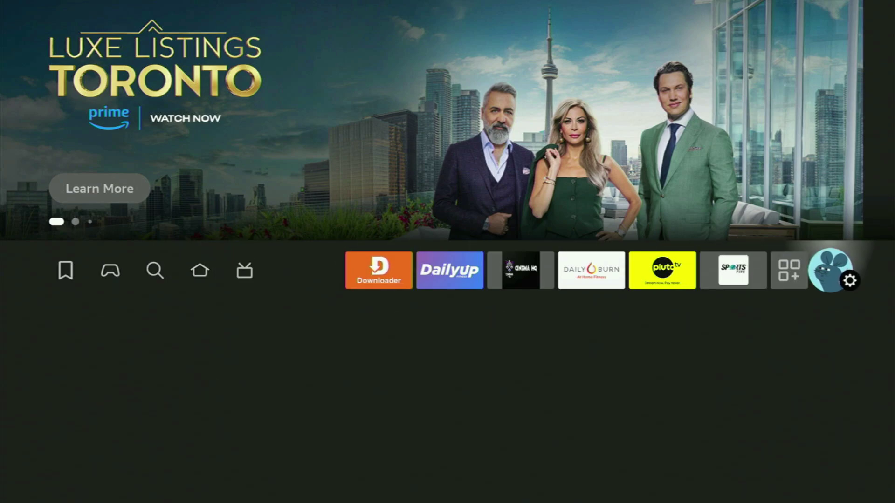
pyautogui.press('Left')
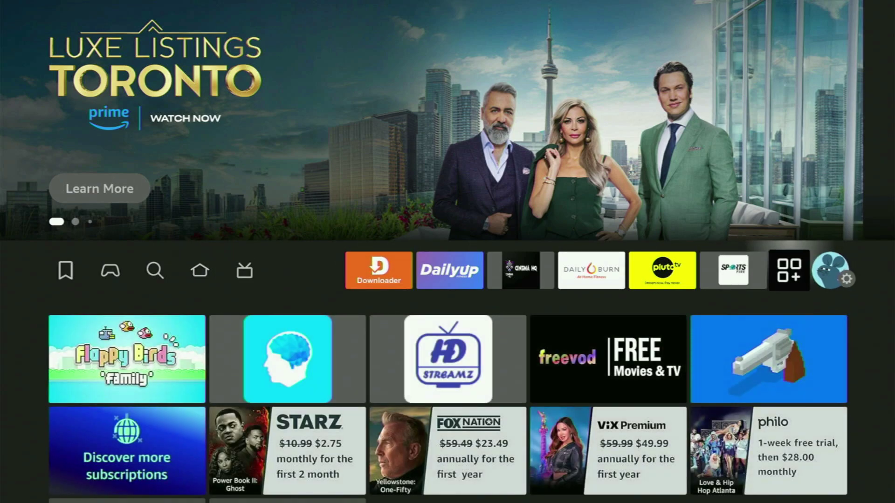
pyautogui.press('Return')
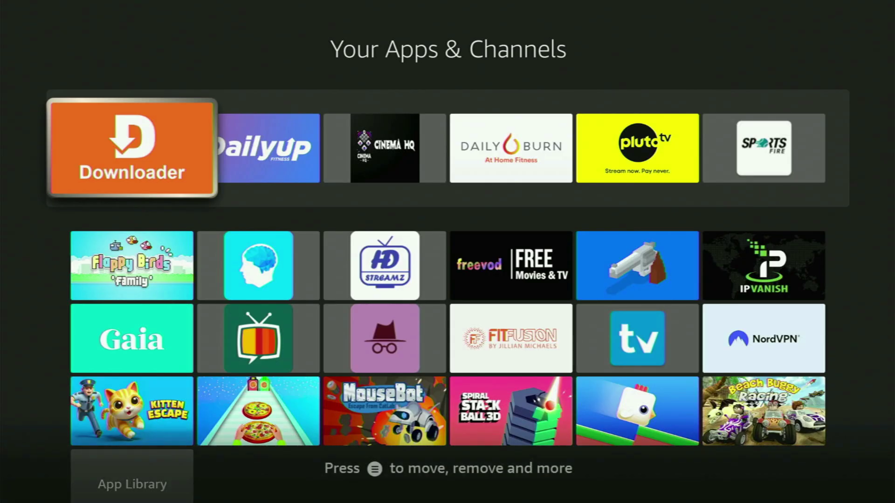
pyautogui.press('Down')
pyautogui.press('Down')
pyautogui.press('Right')
pyautogui.press('Right')
pyautogui.press('Right')
pyautogui.press('Right')
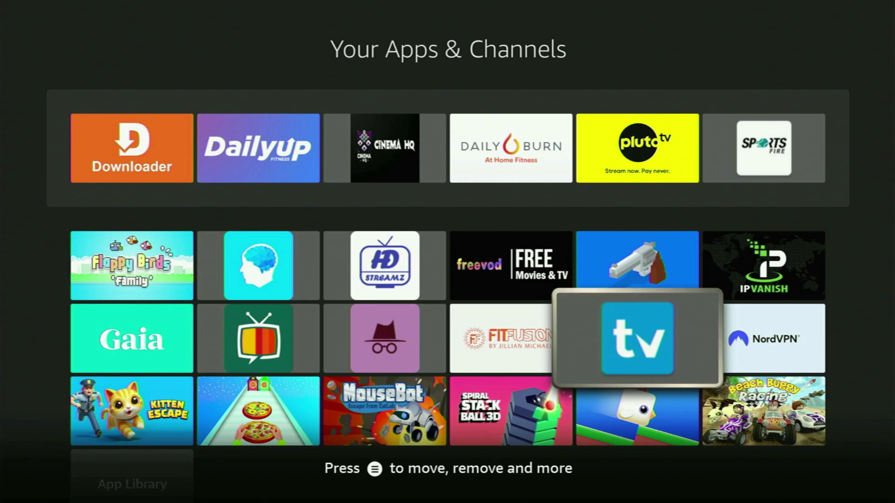
# Move the TiviMate tile to the front of Your Apps & Channels
pyautogui.press('Menu')
pyautogui.press('Down')
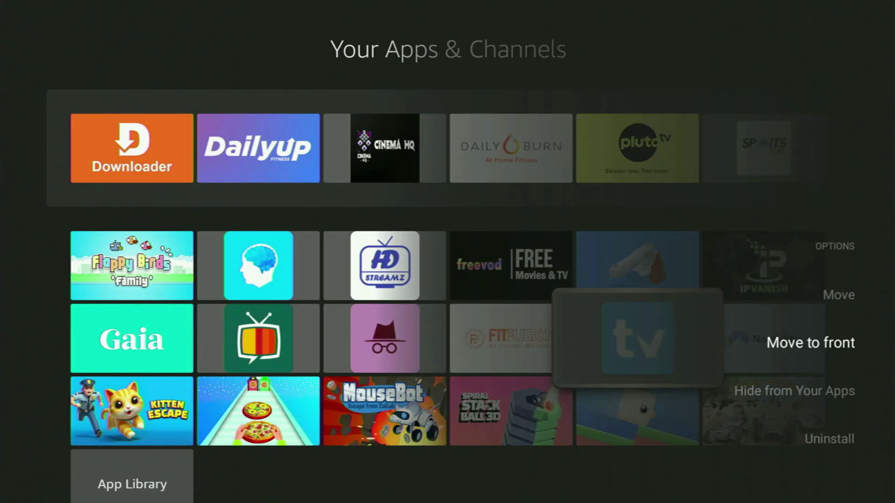
pyautogui.press('Return')
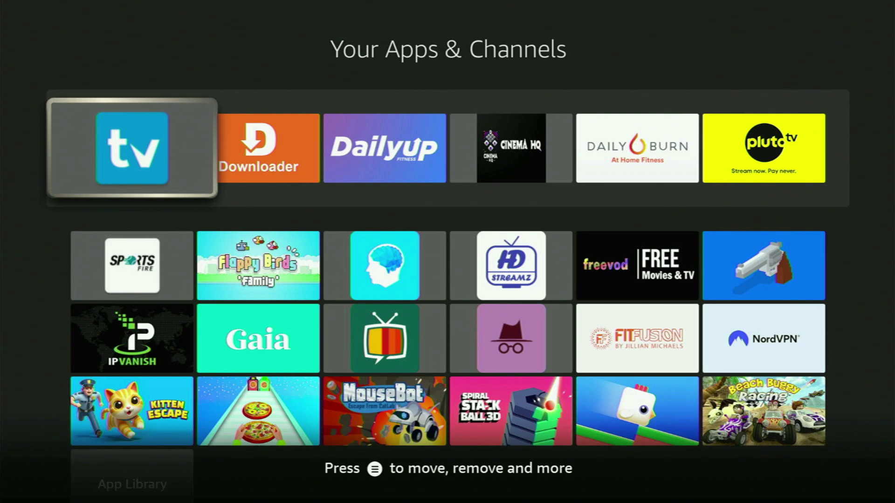
# Check the rearranged grid, then launch TiviMate from first place
pyautogui.press('Right')
pyautogui.press('Right')
pyautogui.press('Right')
pyautogui.press('Right')
pyautogui.press('Down')
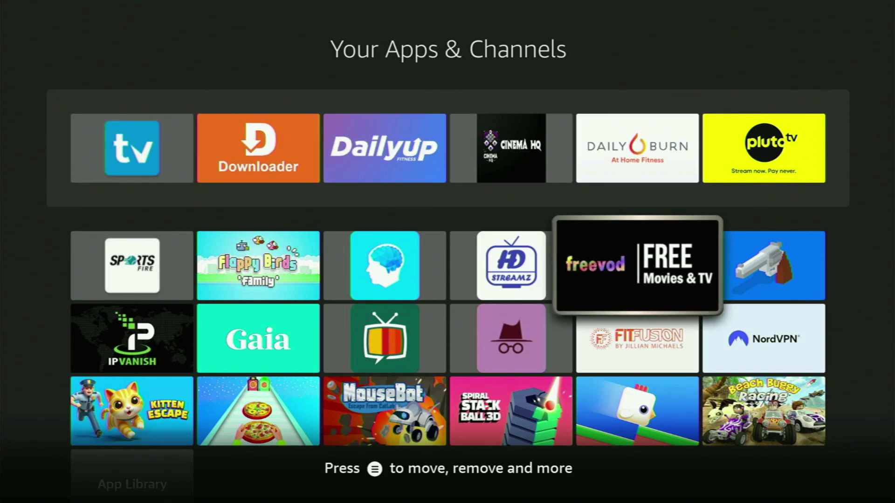
pyautogui.press('Down')
pyautogui.press('Right')
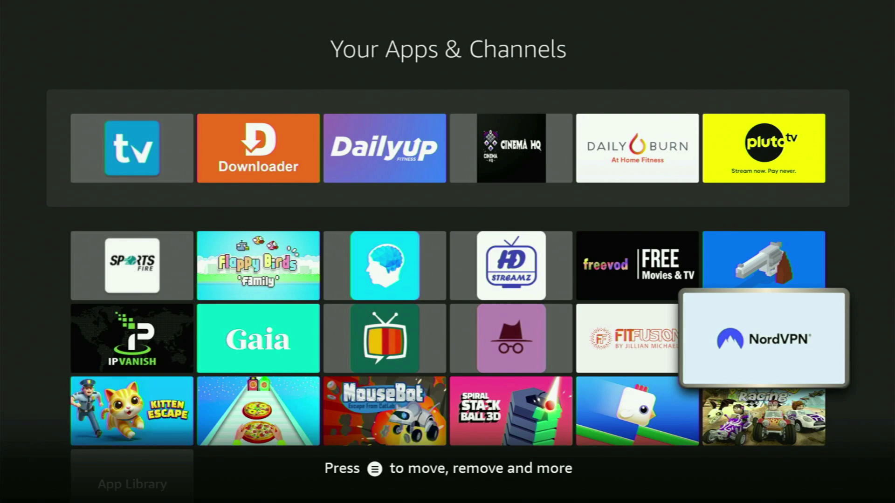
pyautogui.press('Up')
pyautogui.press('Up')
pyautogui.press('Left')
pyautogui.press('Left')
pyautogui.press('Left')
pyautogui.press('Left')
pyautogui.press('Left')
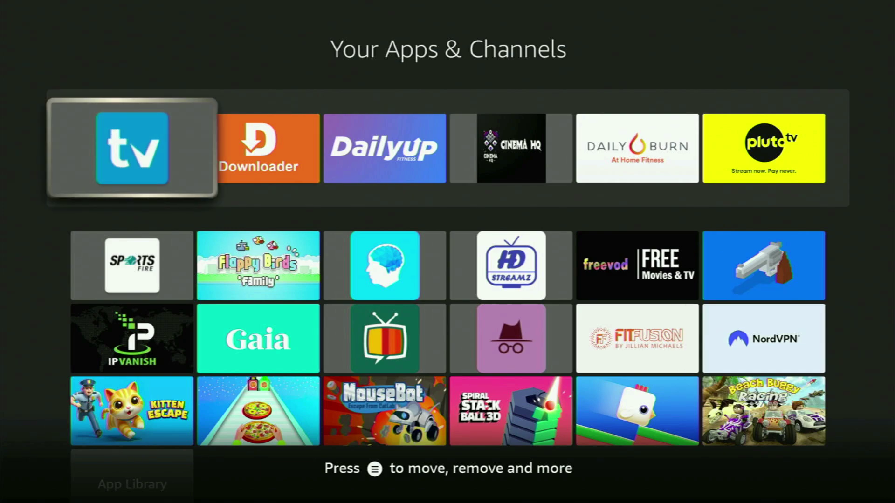
pyautogui.press('Return')
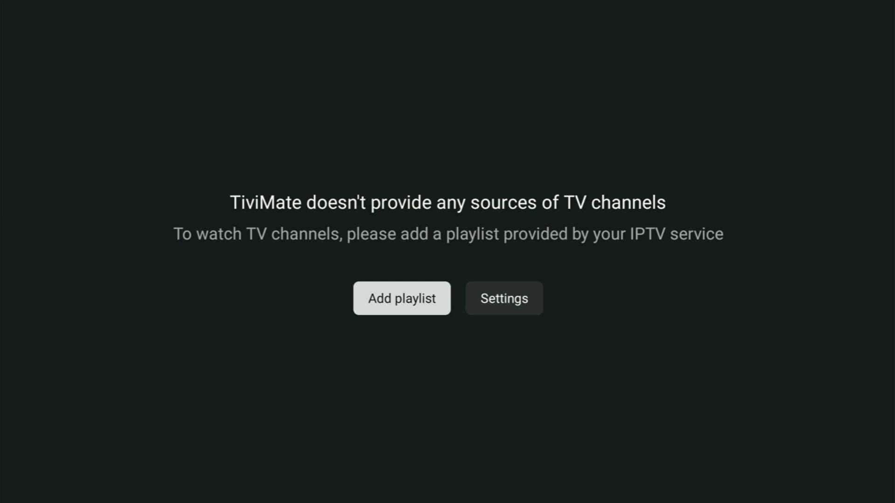
# Start adding a playlist and compare the M3U playlist and Xtream Codes types
pyautogui.press('Return')
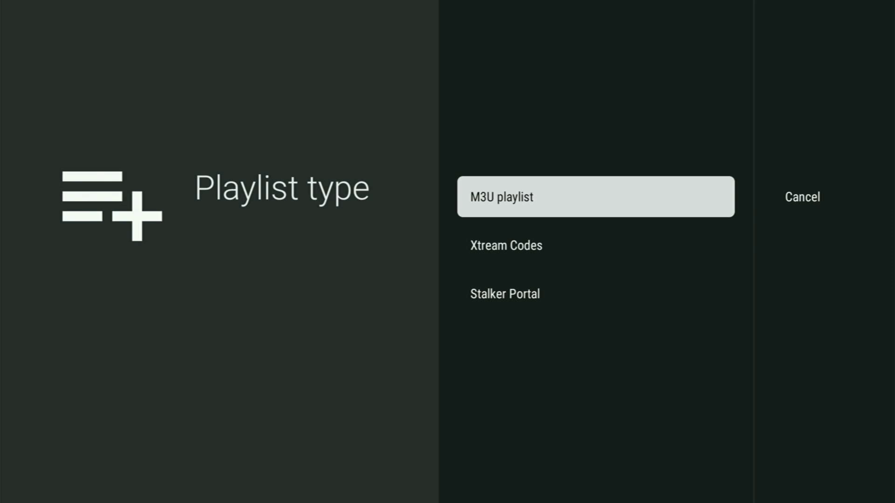
pyautogui.press('Down')
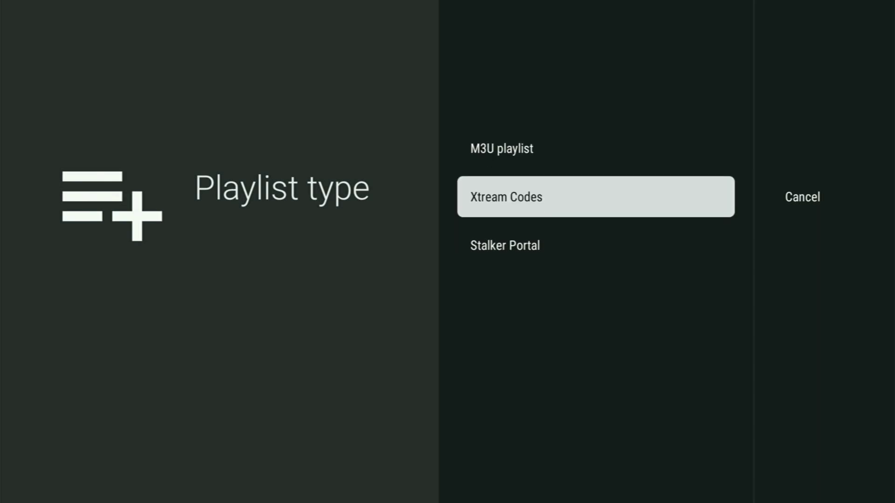
pyautogui.press('Up')
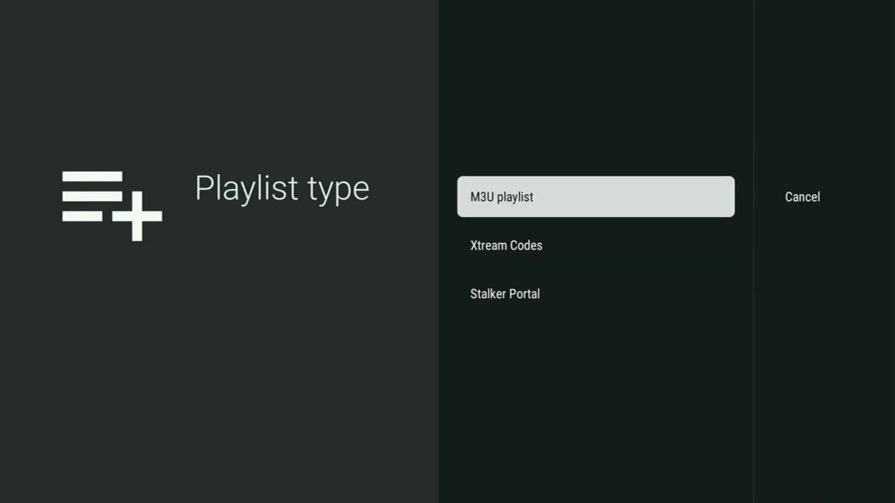
pyautogui.press('Down')
pyautogui.press('Up')
# View the M3U playlist options, then return to the Playlist type list
pyautogui.press('Return')
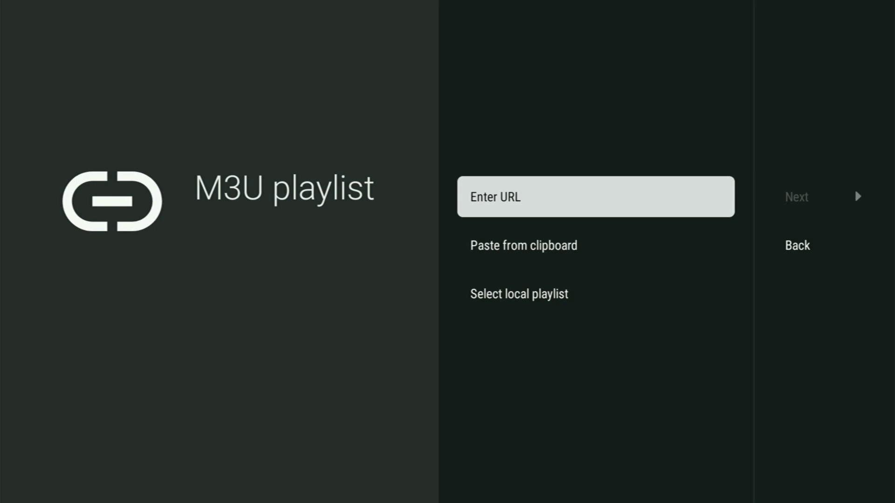
pyautogui.press('Right')
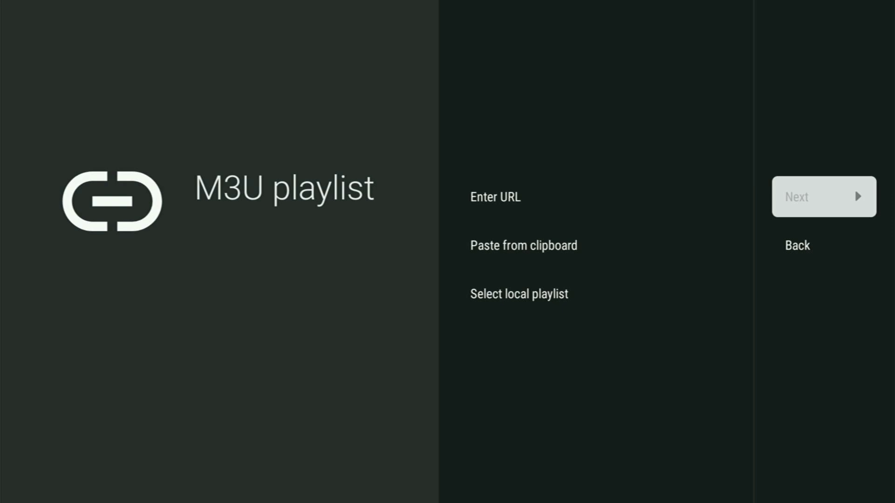
pyautogui.press('Escape')
pyautogui.press('Down')
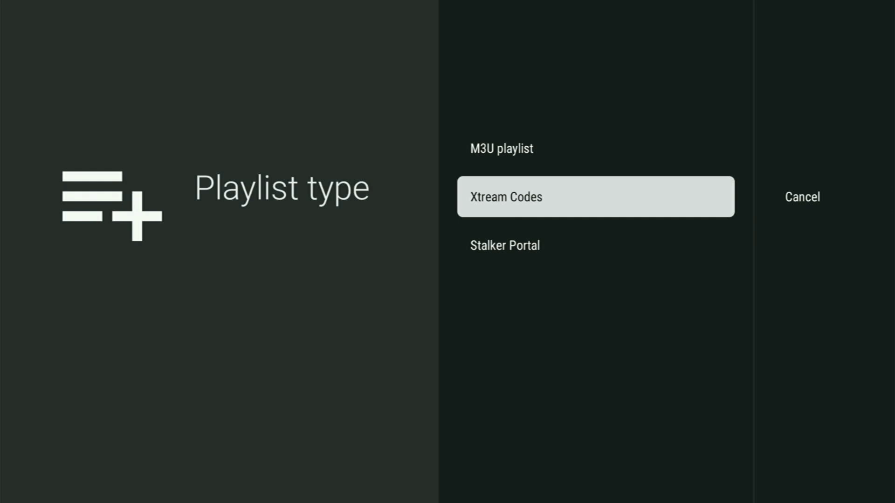
pyautogui.press('Return')
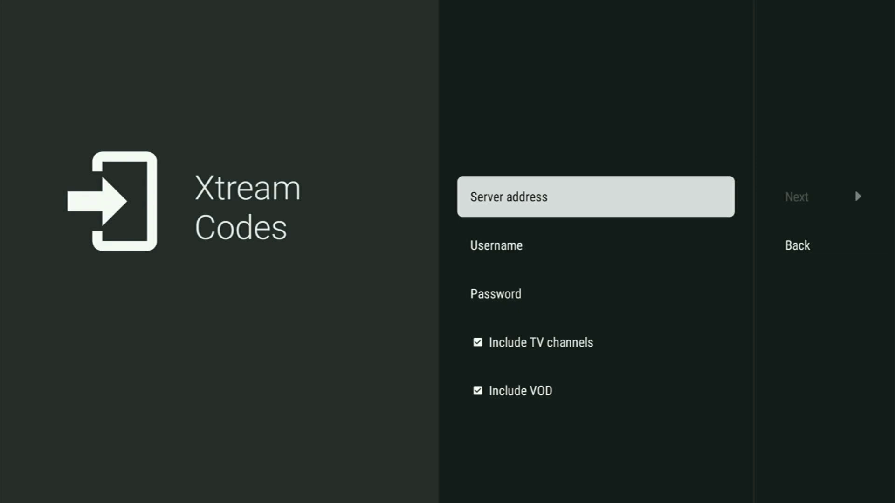
pyautogui.press('Down')
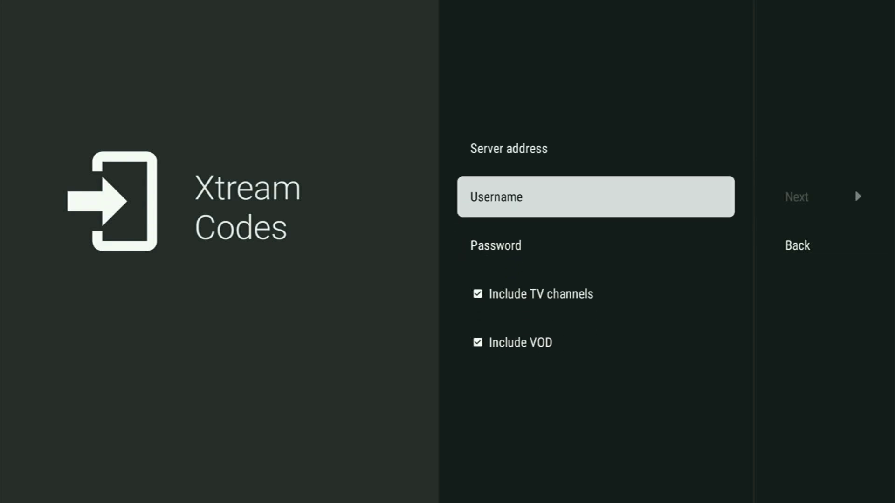
pyautogui.press('Down')
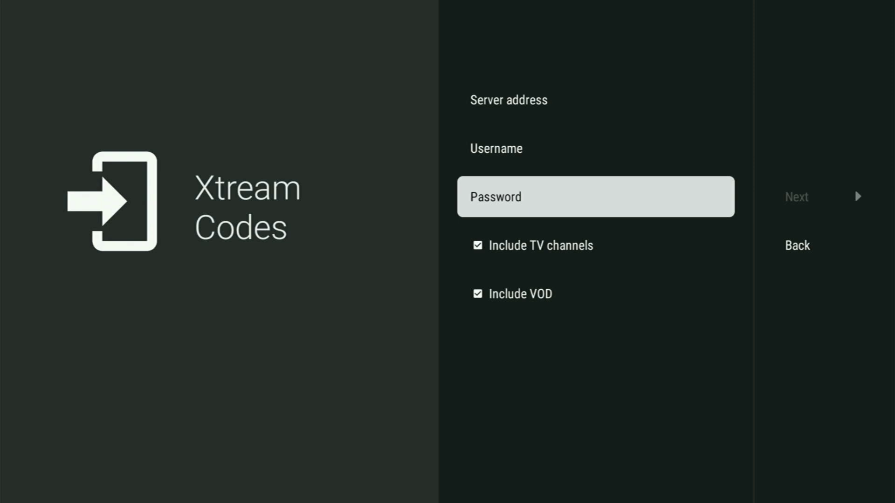
pyautogui.press('Right')
pyautogui.press('Escape')
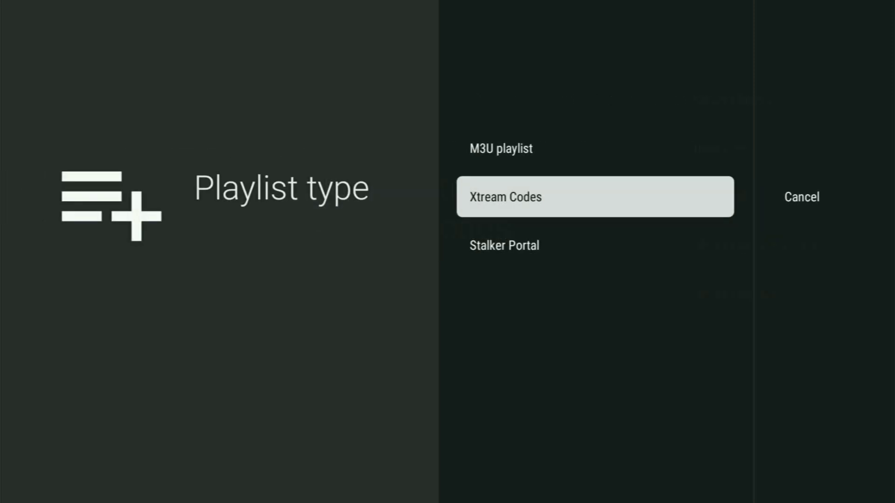